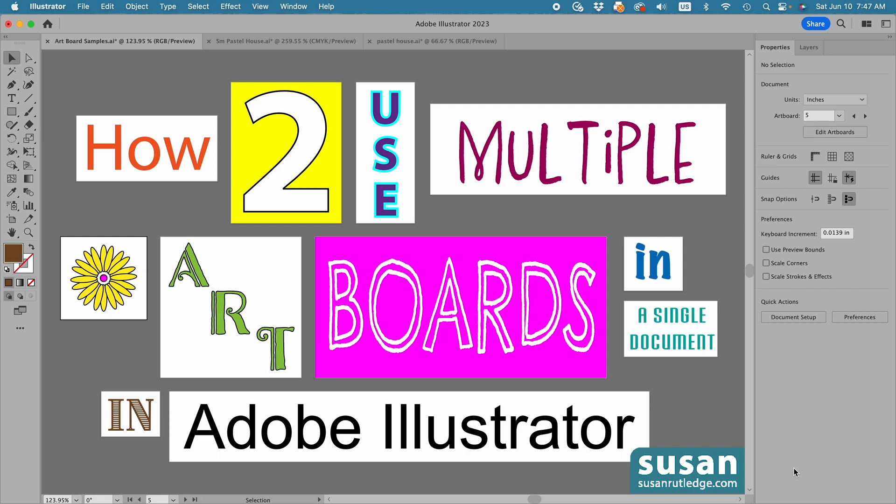
Start a new document, name it Tutorial, and set its units to inches
left_click(82, 7)
left_click(90, 24)
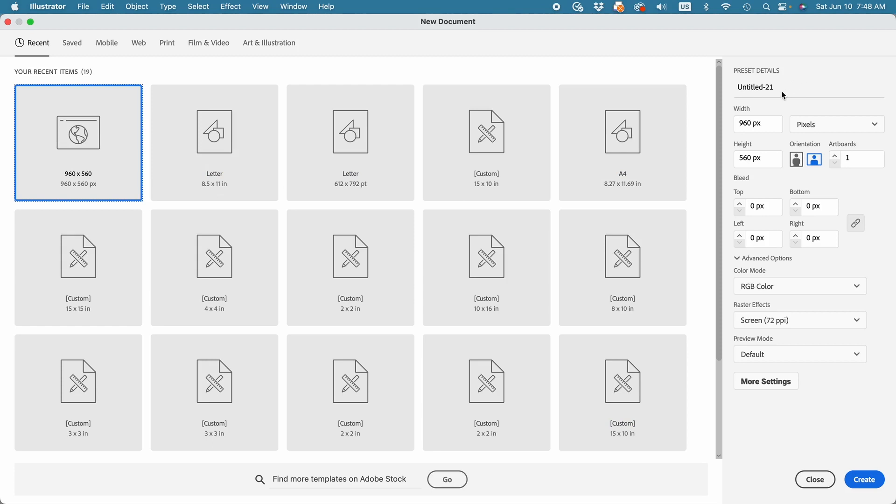
left_click_drag(777, 87, 736, 89)
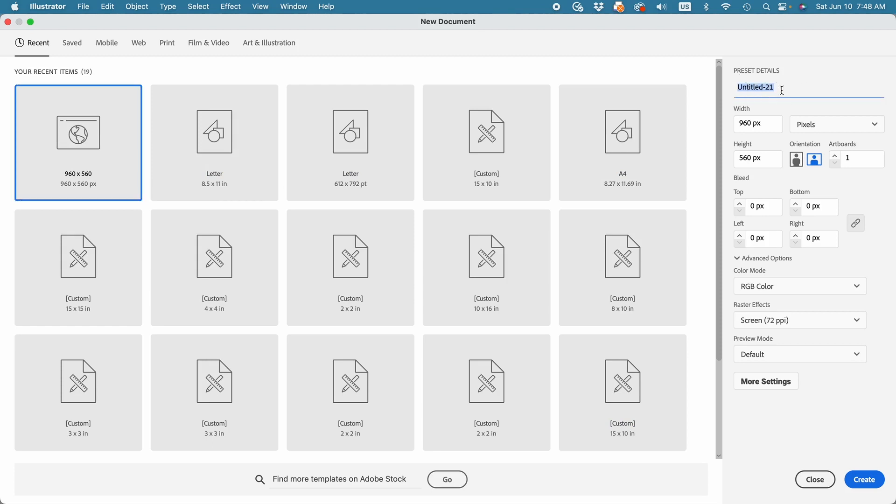
type("Tutorial")
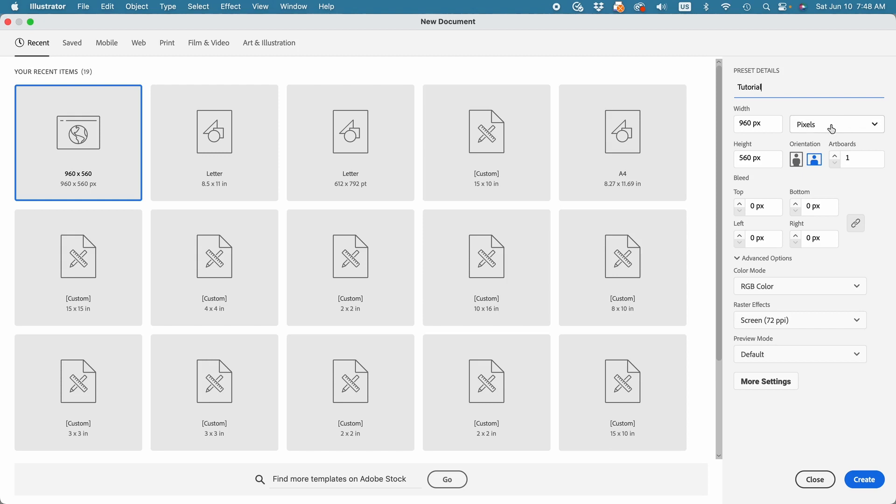
left_click(876, 125)
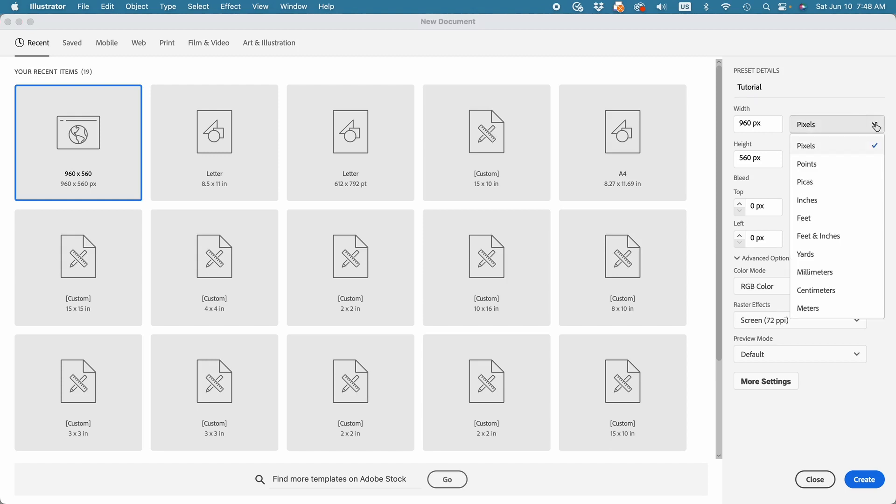
left_click(822, 201)
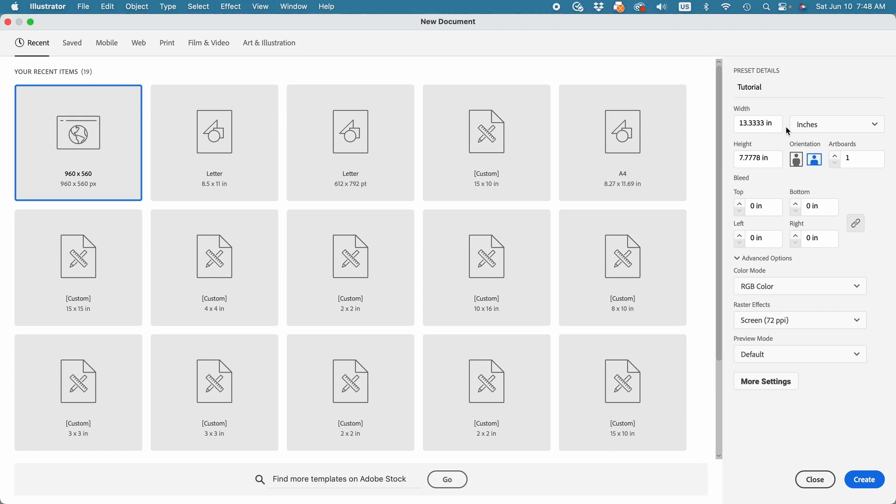
Set the new document's width and height to 2 in each and the number of artboards to 9
left_click_drag(777, 122, 734, 123)
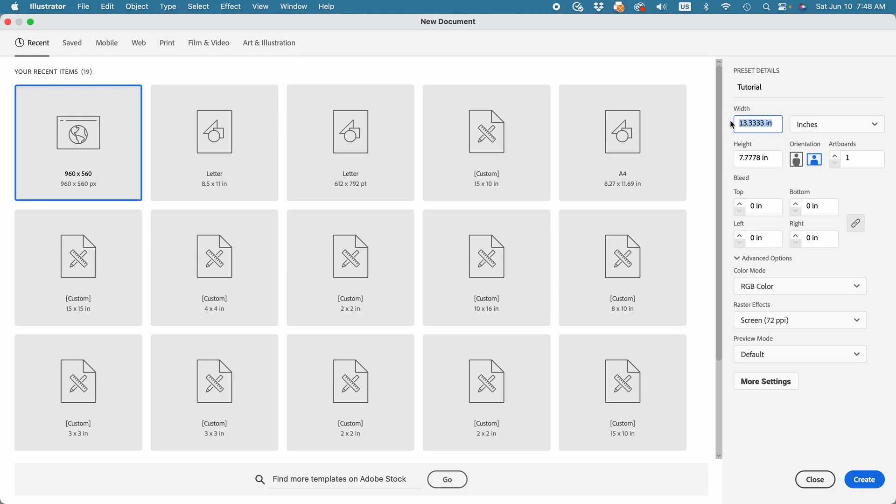
type("2")
left_click(763, 160)
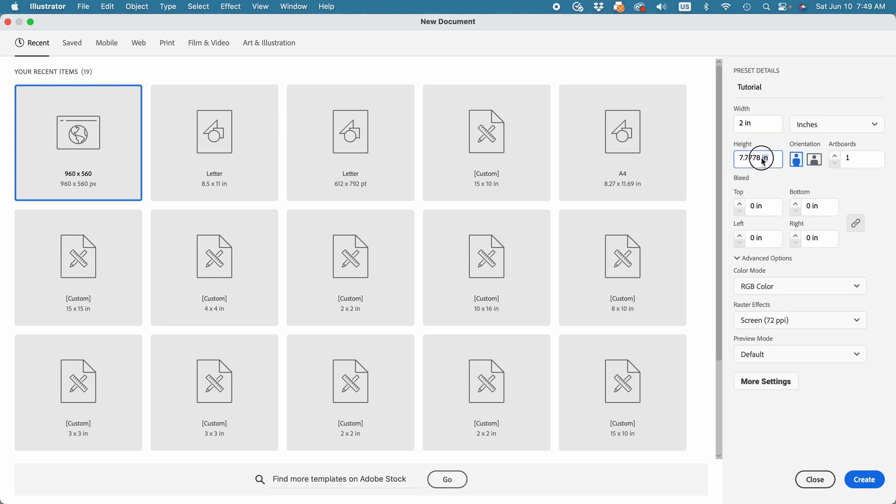
left_click_drag(763, 160, 733, 158)
type("2")
left_click(835, 157)
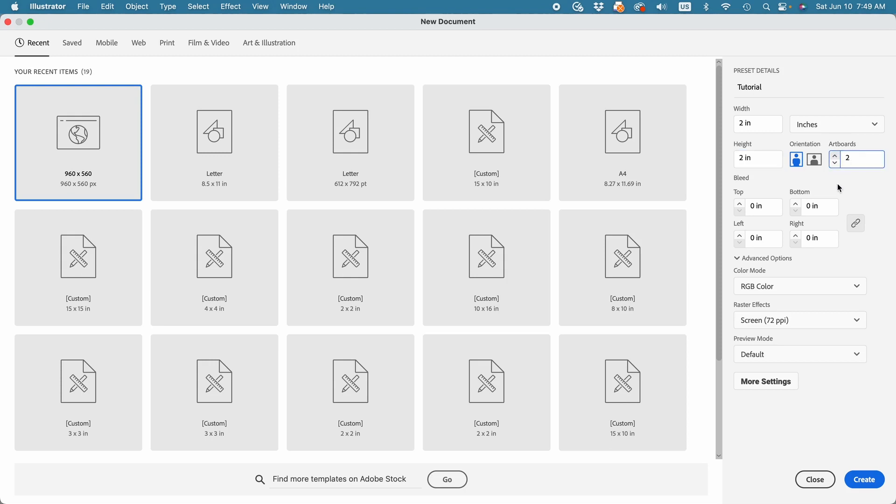
double_click(848, 159)
type("9")
left_click(746, 261)
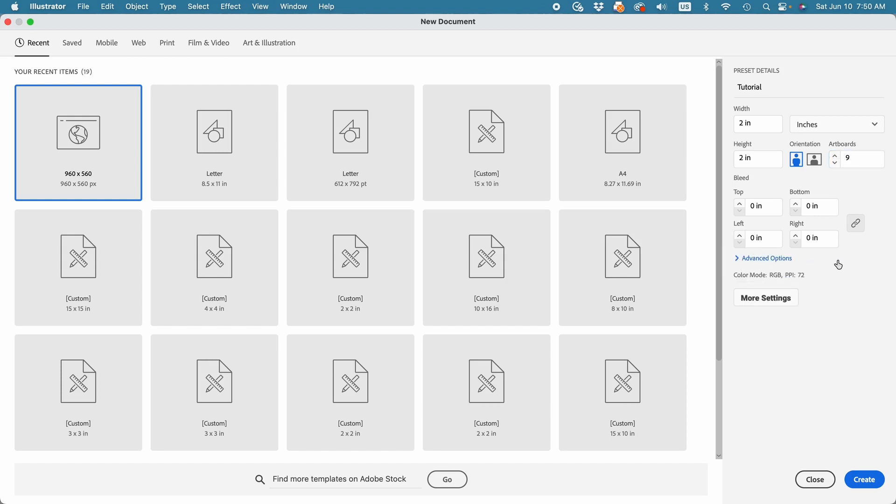
left_click(738, 260)
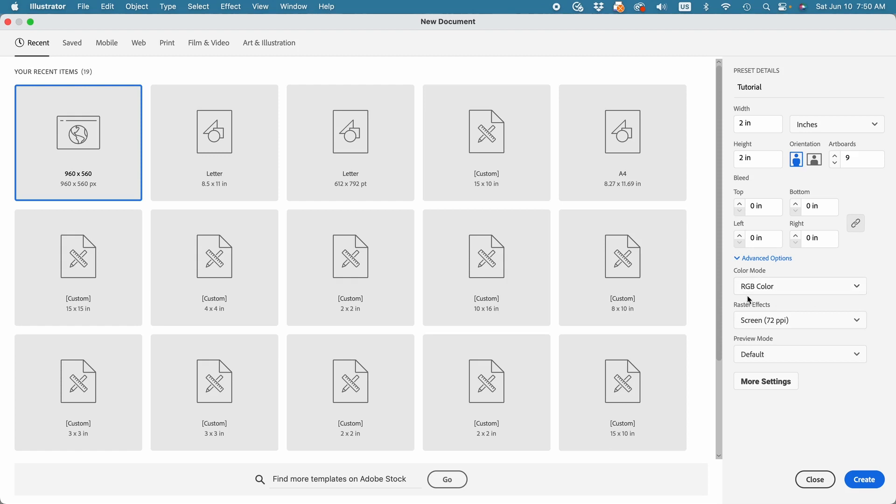
left_click(858, 288)
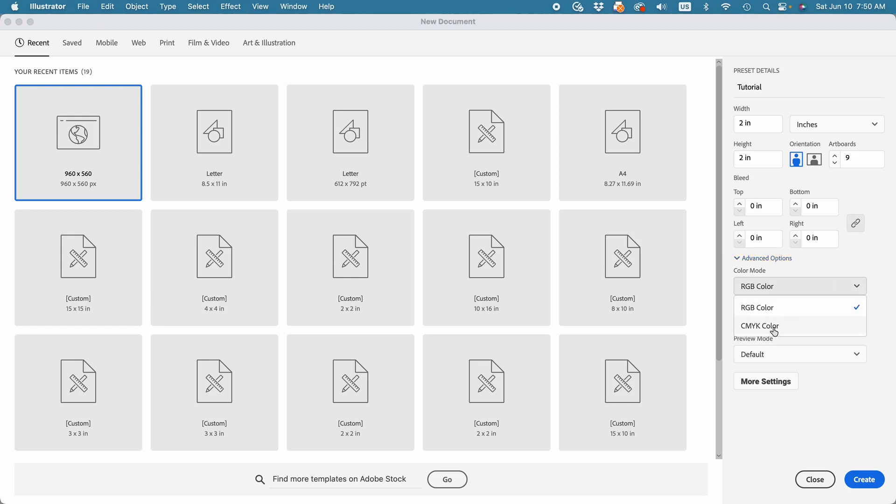
left_click(854, 267)
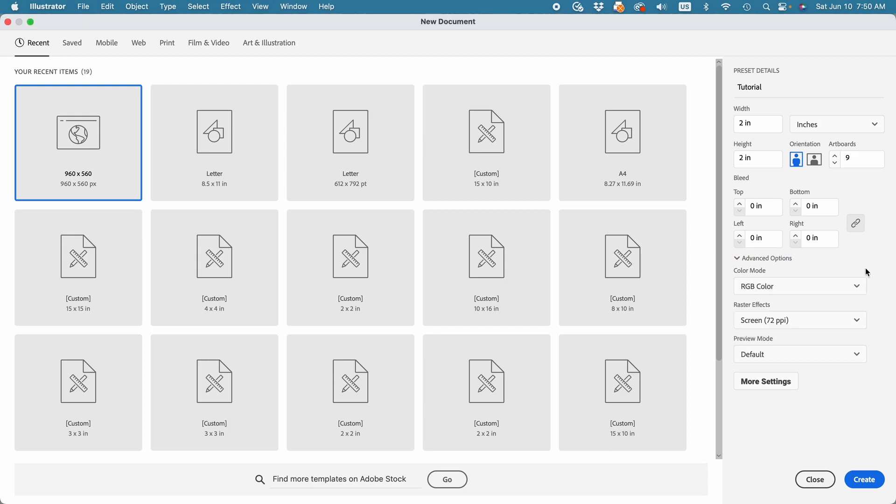
Set the raster effects to High (300 ppi) and open the additional settings for the new document
left_click(857, 321)
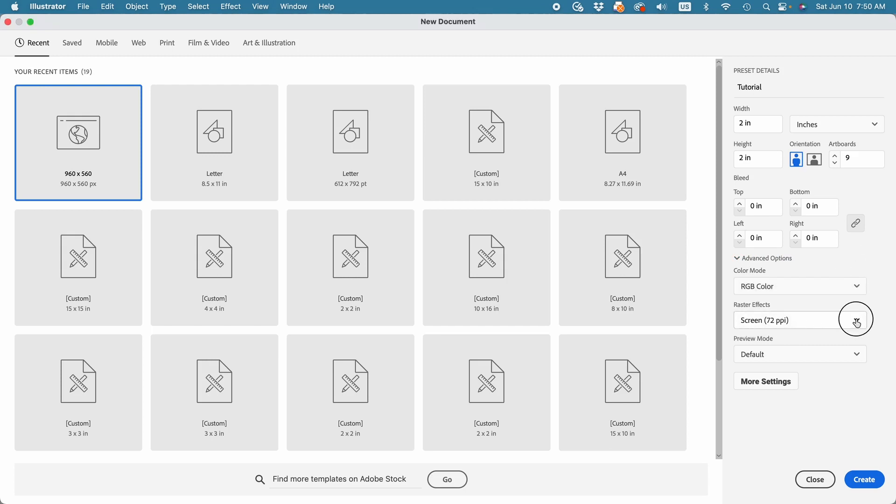
left_click(772, 342)
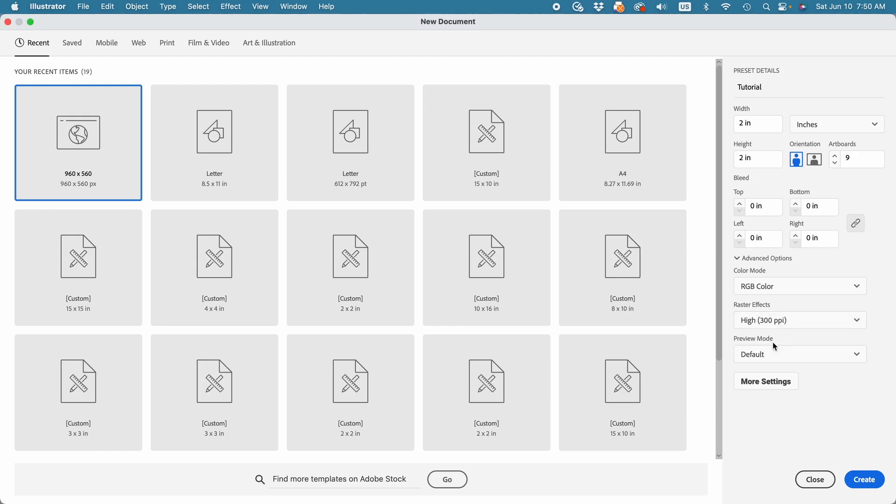
left_click(858, 322)
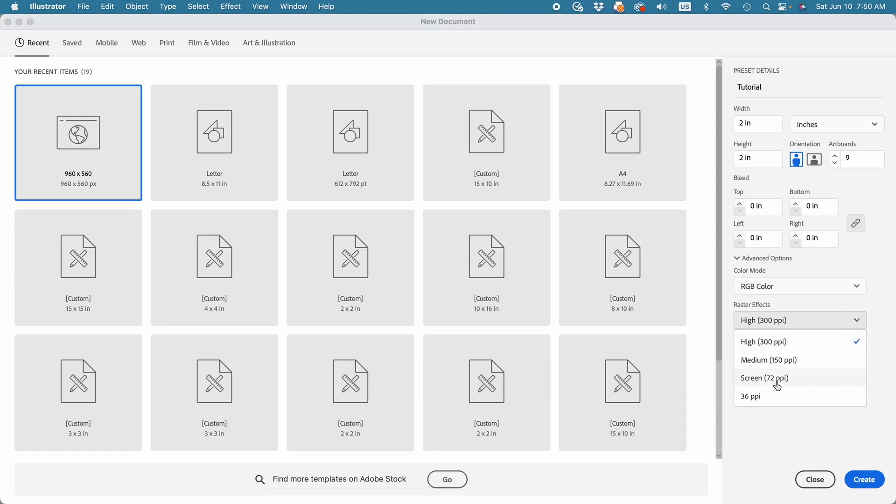
left_click(879, 332)
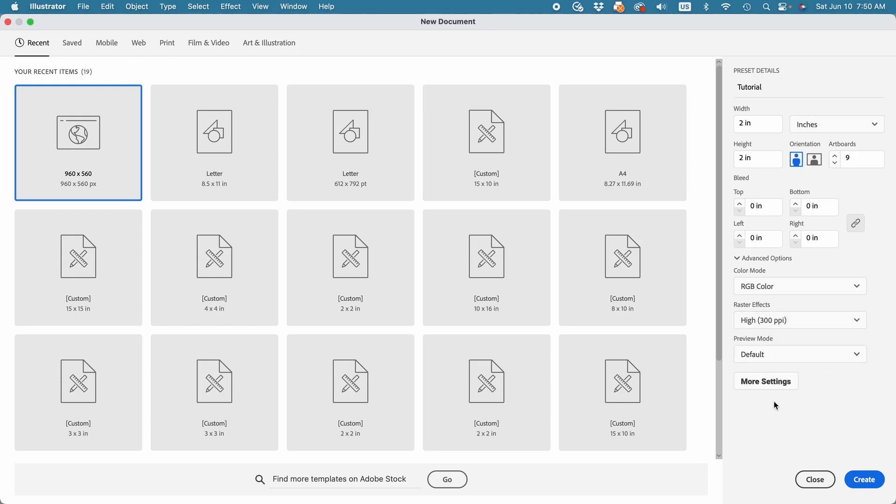
left_click(763, 382)
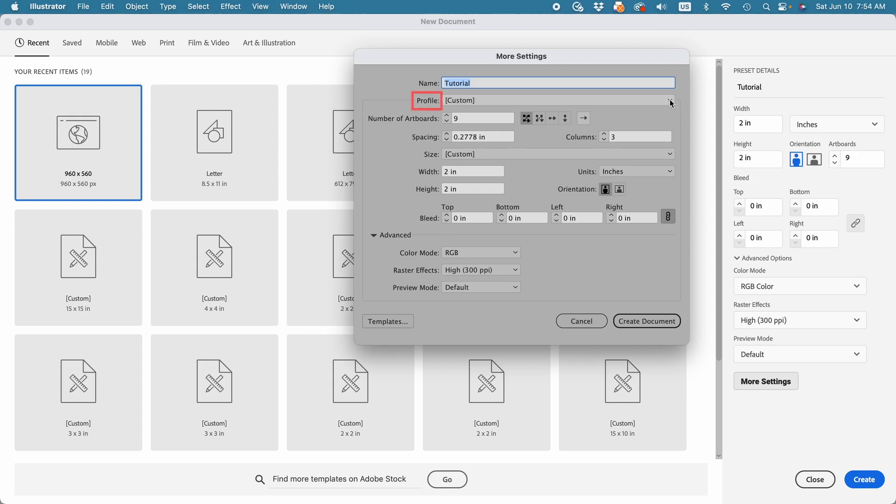
left_click(670, 101)
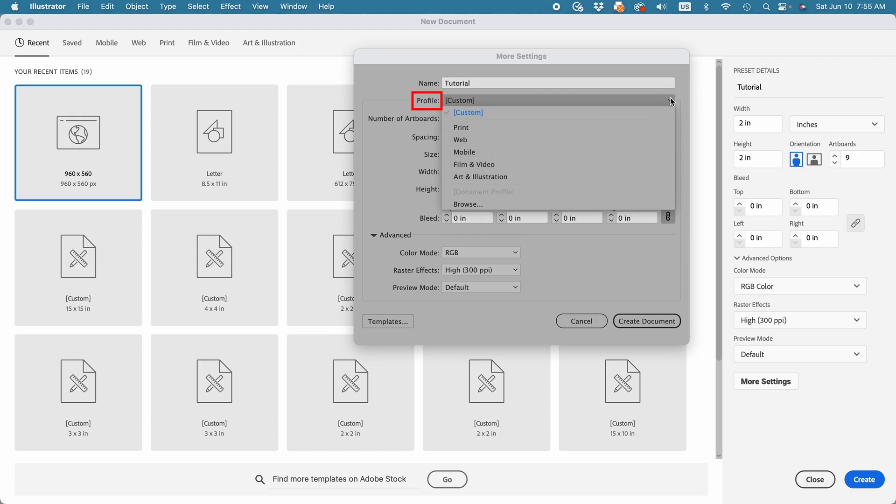
left_click(671, 101)
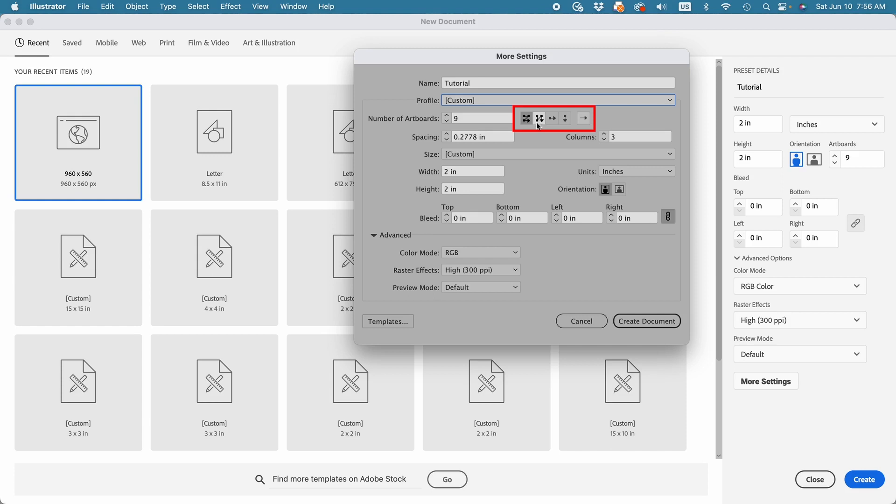
left_click(584, 121)
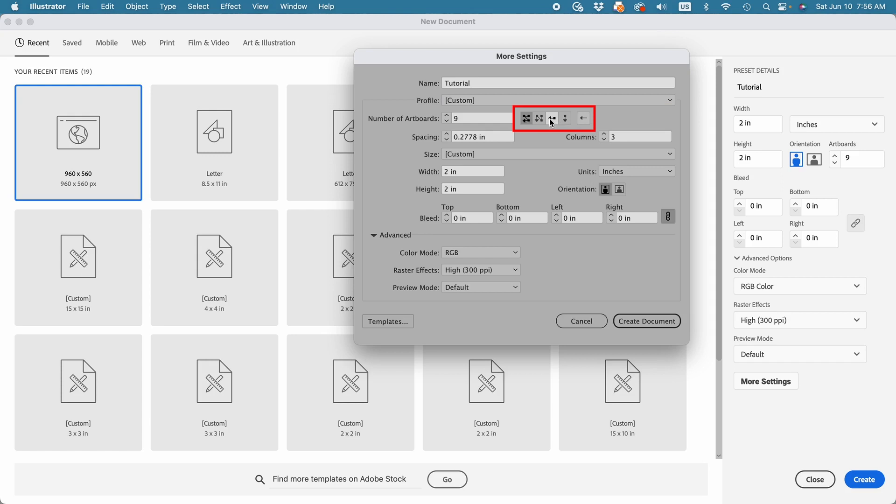
left_click(583, 119)
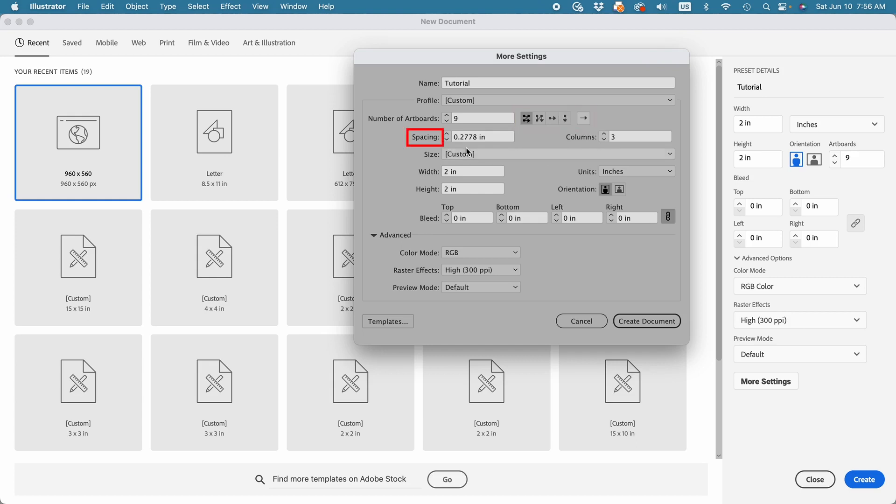
Set the artboard spacing to 0.20 in and create the document
triple_click(483, 137)
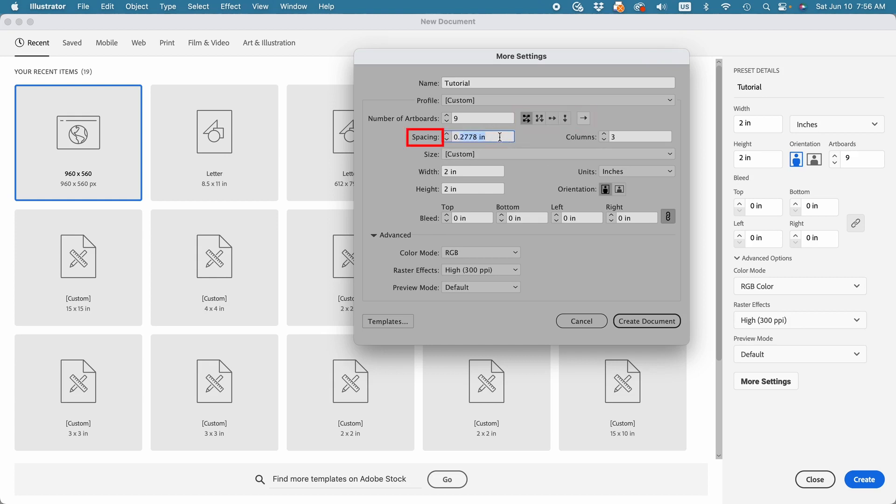
type("0.20")
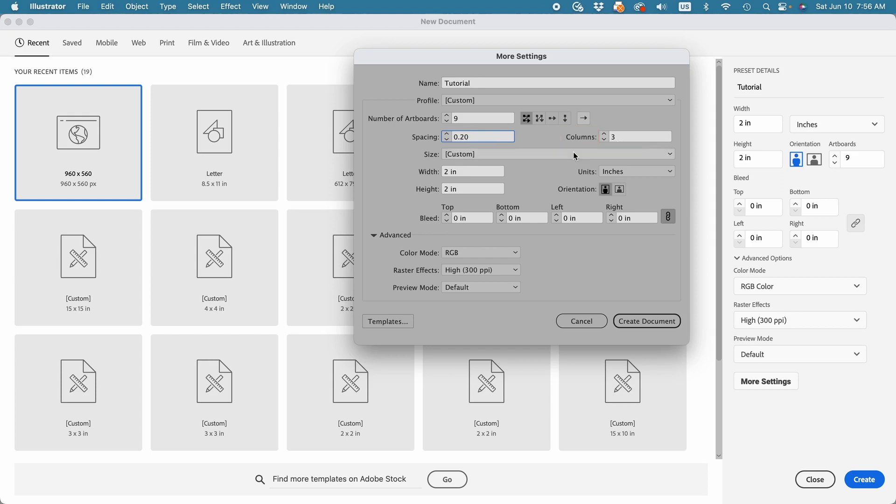
left_click(640, 323)
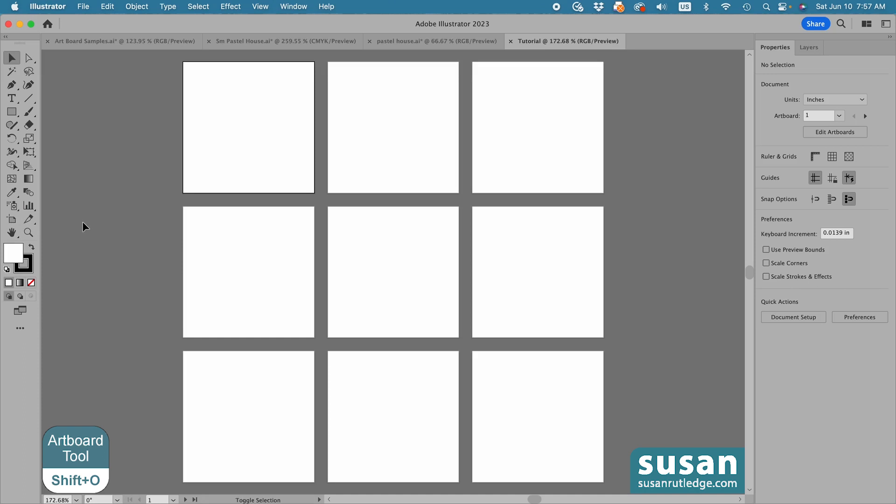
Delete Artboard 9 from the artboard grid using the Artboard tool
key("shift+o")
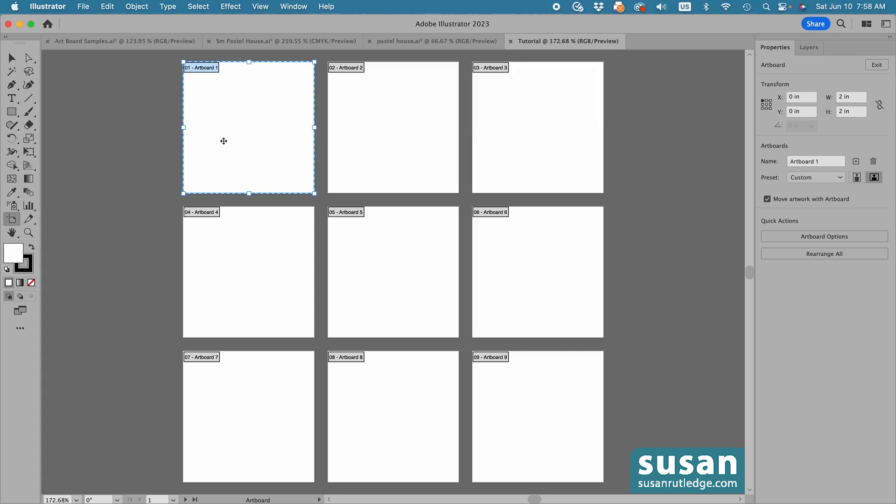
left_click(524, 385)
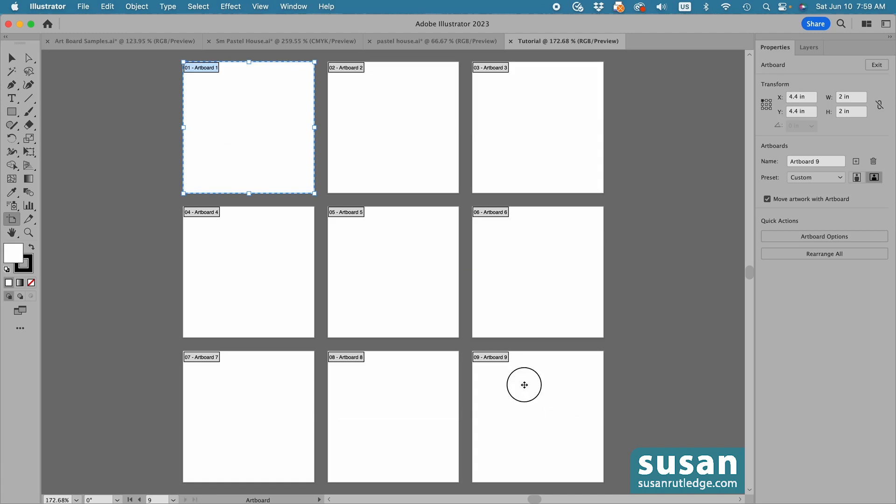
key("Delete")
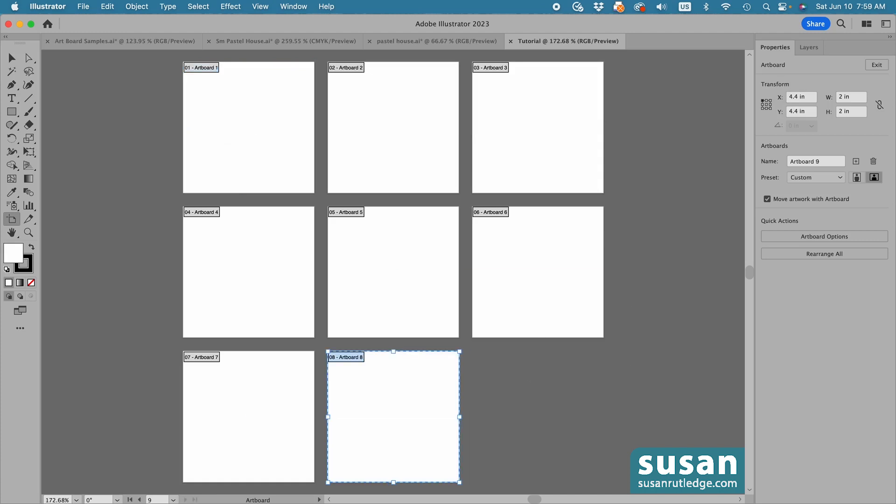
Draw a replacement artboard about 2 x 1.96 in in the empty grid spot beside Artboard 8 and name it Artboard 9
left_click_drag(474, 351, 604, 479)
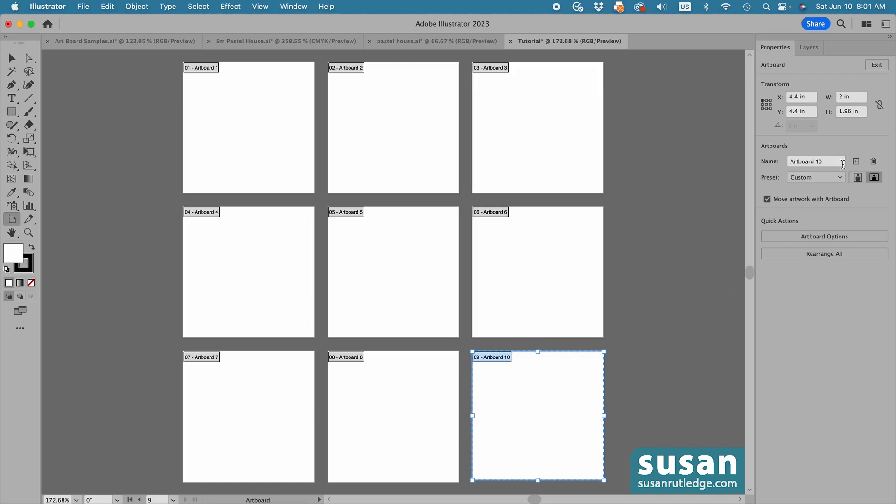
left_click(818, 161)
type("9")
key("Return")
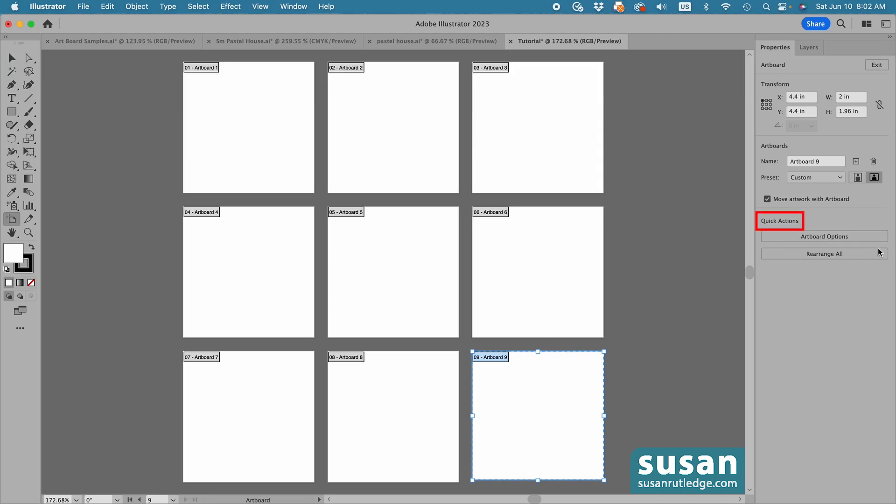
Rearrange all artboards into a single horizontal row with 0.2 in spacing
left_click(823, 255)
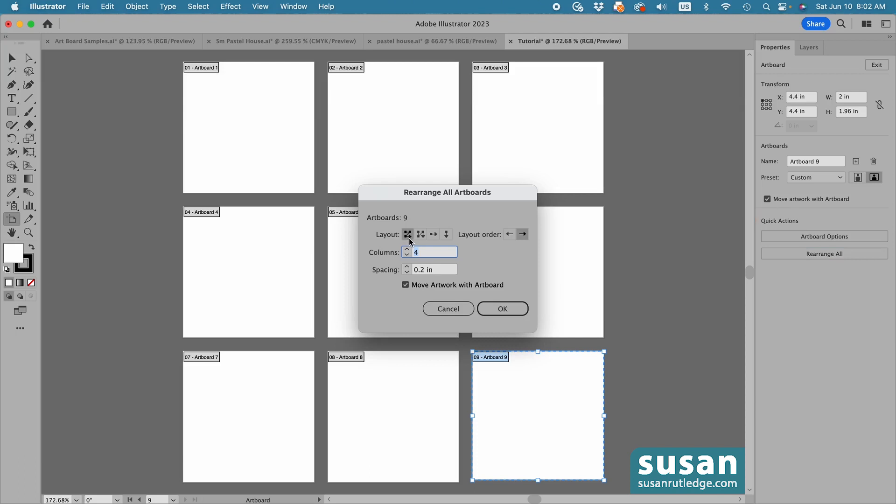
left_click(434, 236)
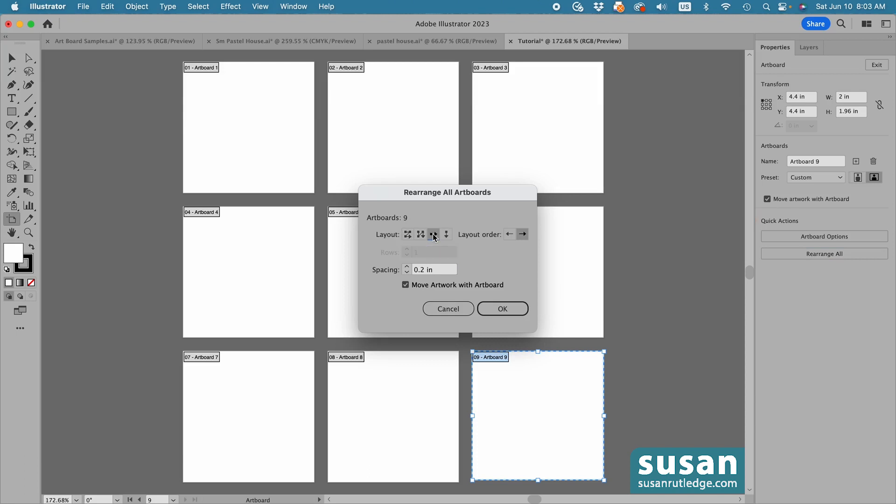
left_click(495, 310)
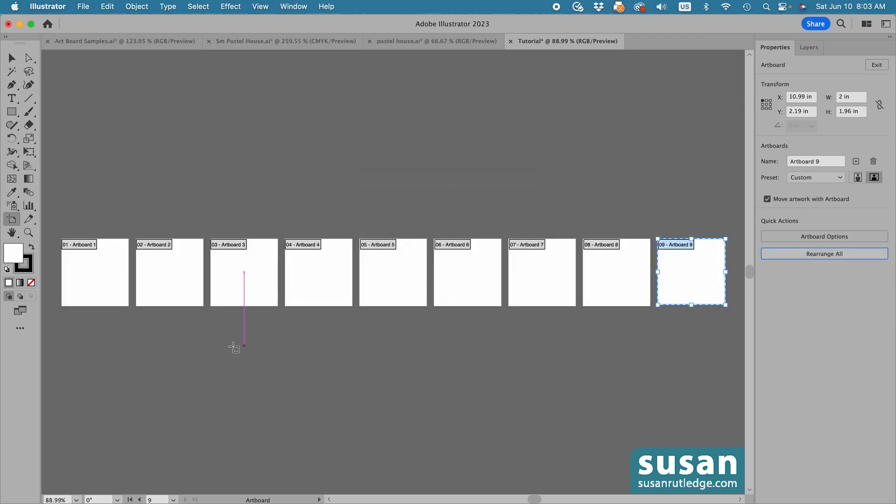
Rearrange all artboards into a grid by row with three columns
left_click(822, 254)
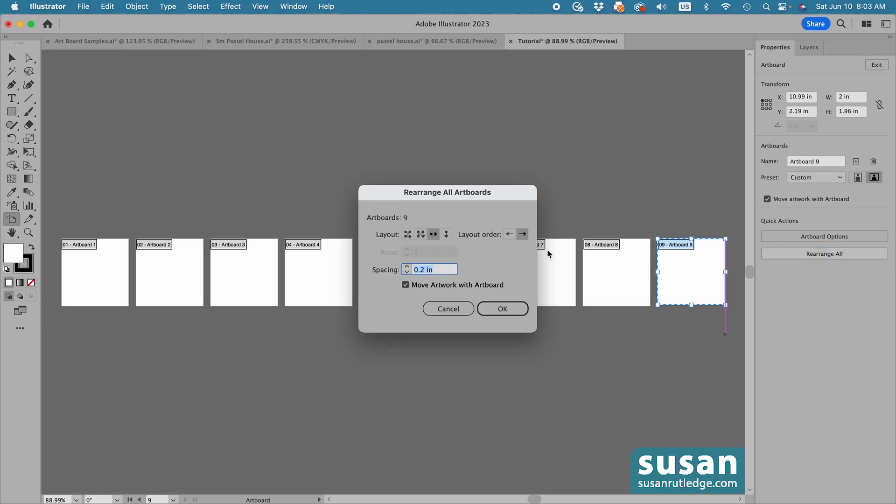
left_click(408, 234)
left_click(500, 309)
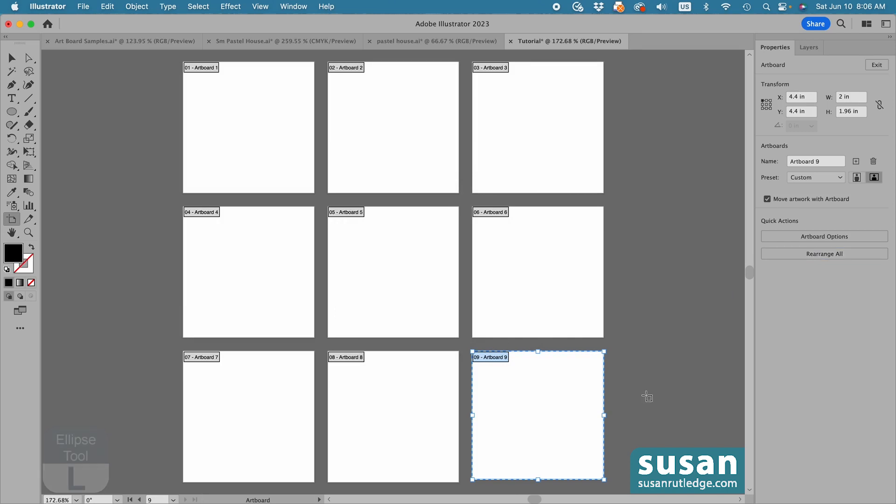
Draw a circle about 1.53 in wide centred on Artboard 1, with a magenta fill and a 1 pt black stroke
key("l")
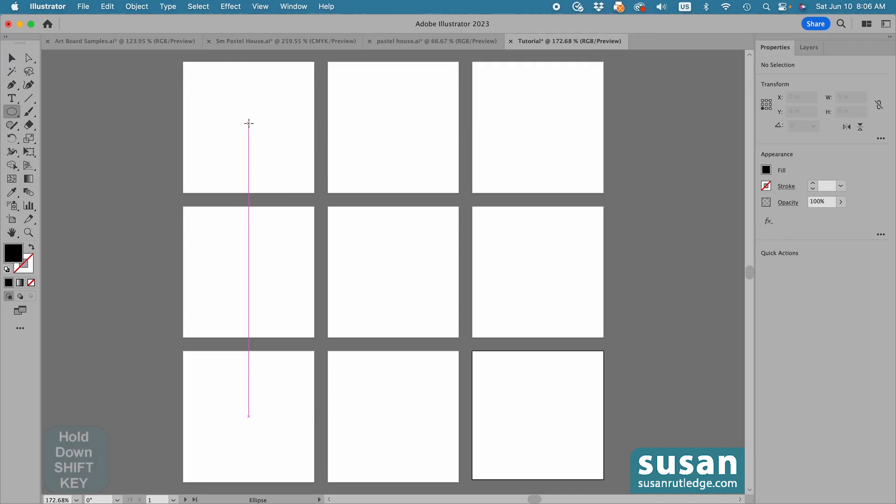
left_click_drag(249, 123, 300, 168)
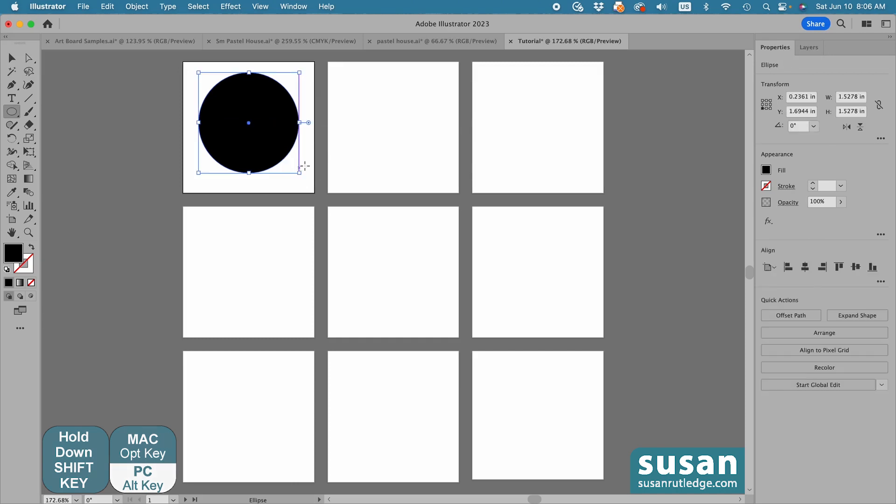
left_click(765, 169)
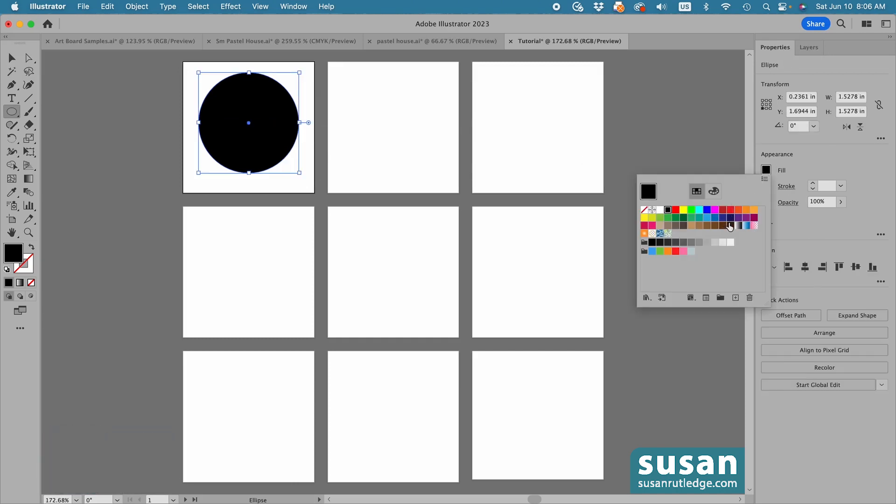
left_click(714, 210)
left_click(813, 184)
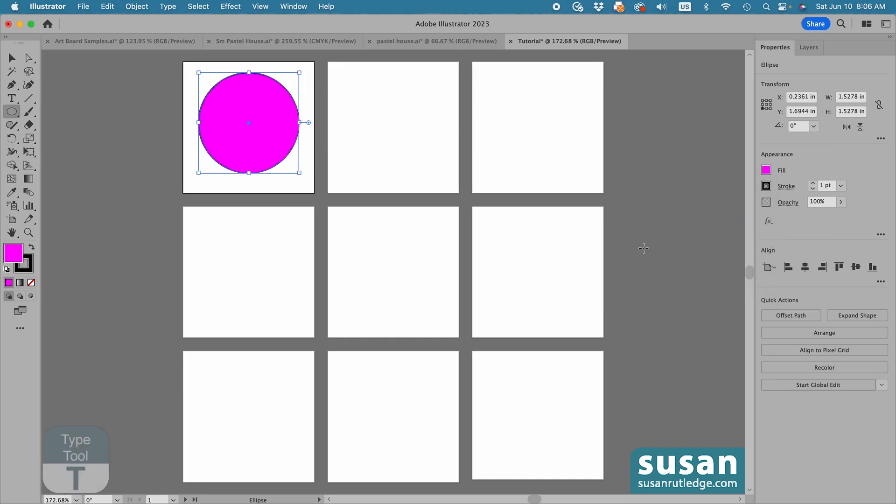
Add the text "1" on the empty canvas beside the artboards and move it onto the magenta circle
key("t")
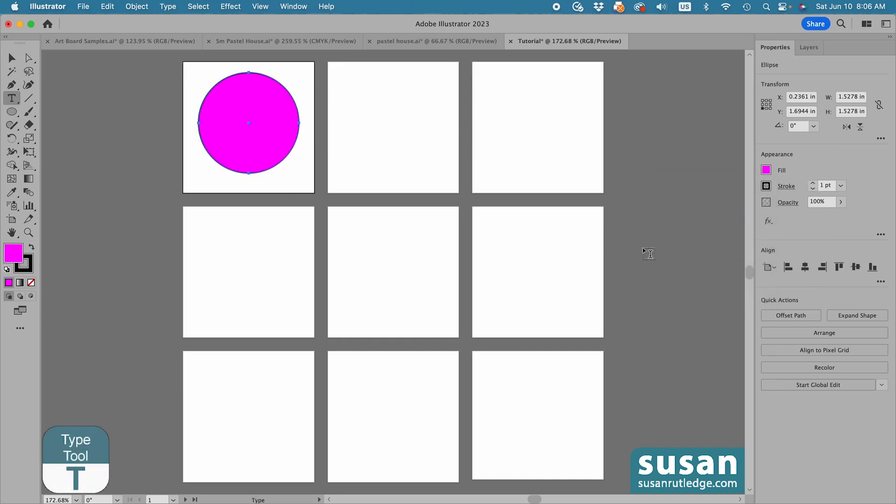
left_click(643, 247)
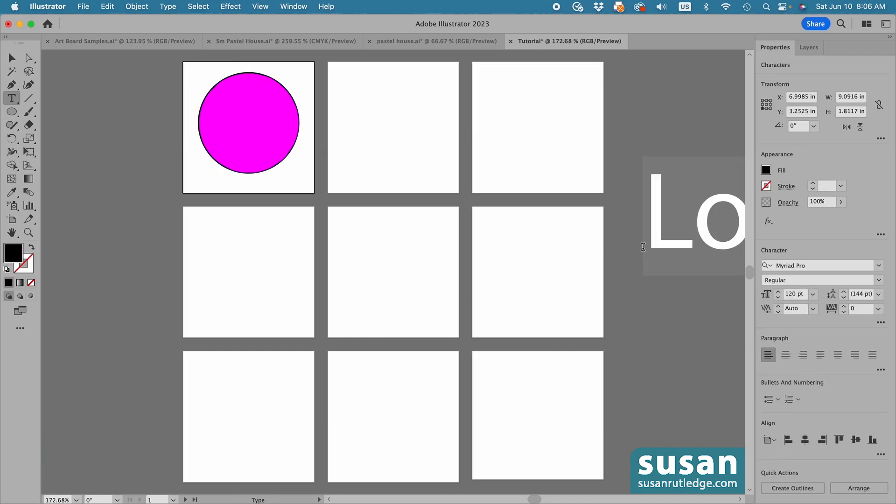
type("1")
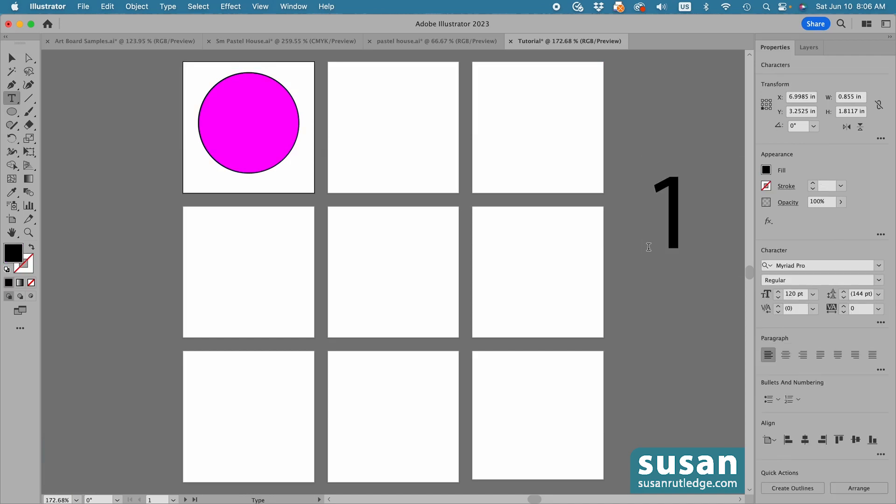
left_click(12, 57)
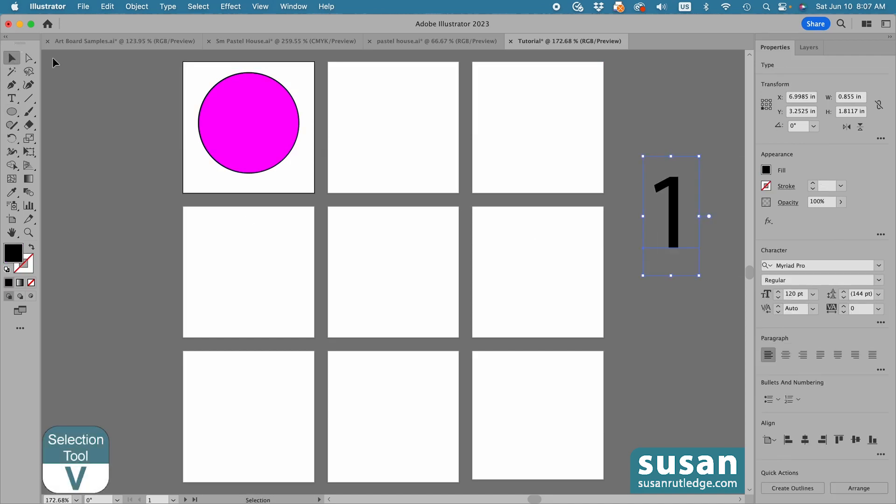
left_click_drag(680, 211, 253, 137)
Align the circle and the number 1 to the horizontal and vertical centre of Artboard 1
left_click_drag(192, 77, 290, 176)
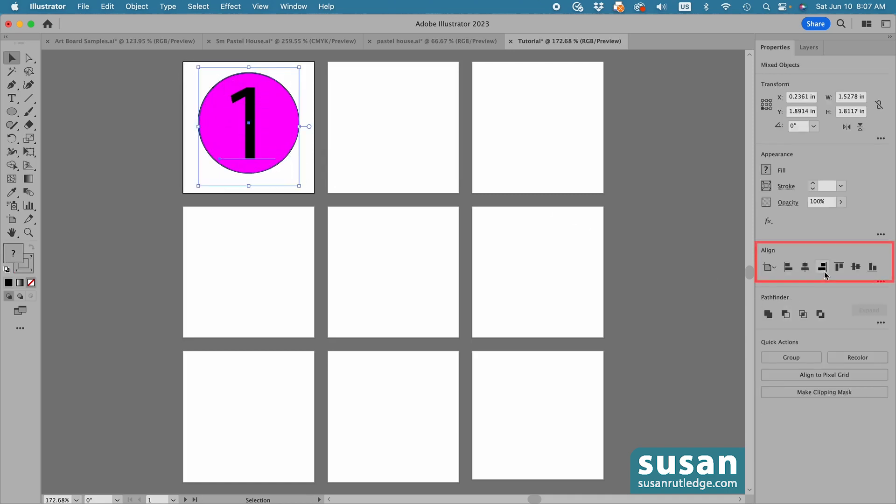
left_click(806, 268)
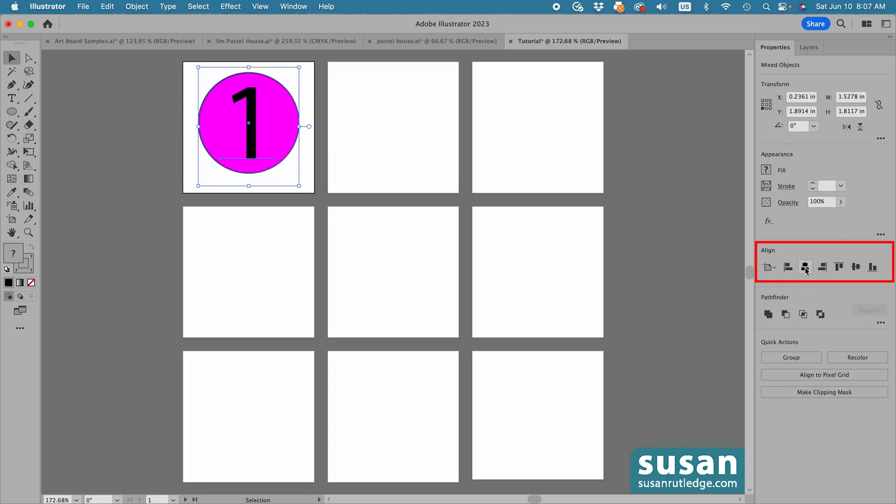
left_click(855, 267)
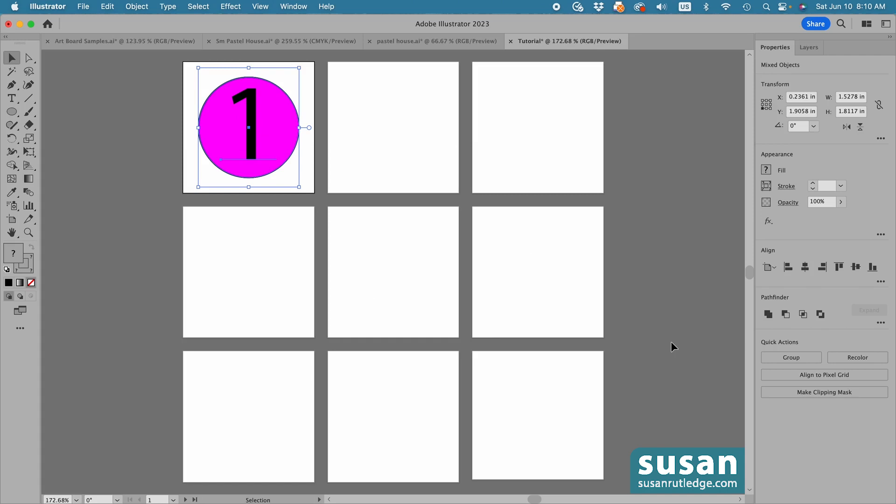
Copy the numbered circle, paste it on all artboards in the same position, and clear the selection
key("super+c")
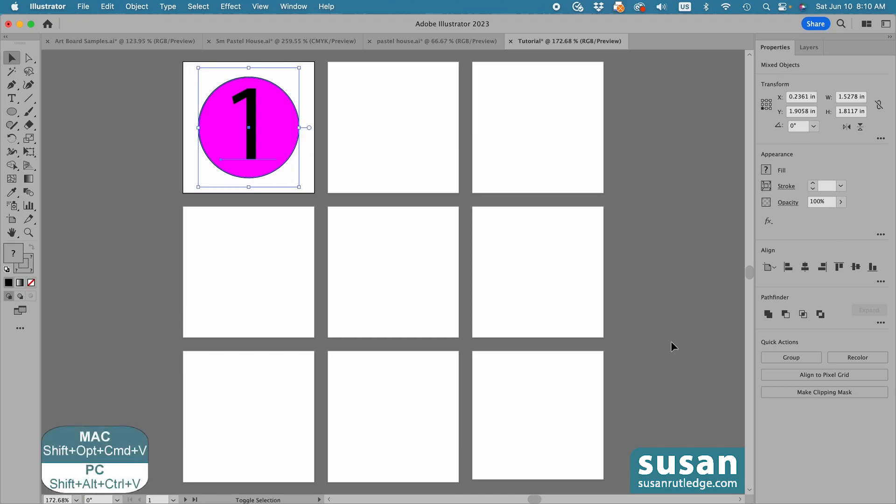
key("alt+shift+super+v")
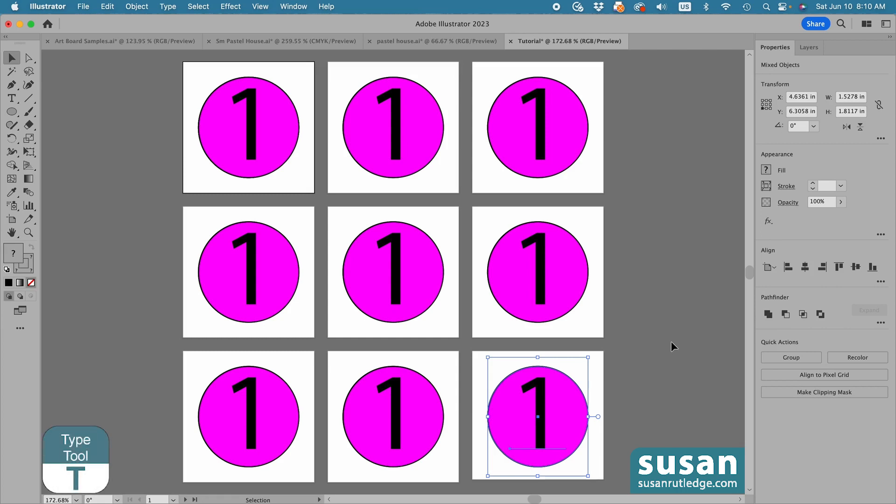
left_click(671, 346)
Change the numbers on the second and third artboards of the first row to 2 and 3
key("t")
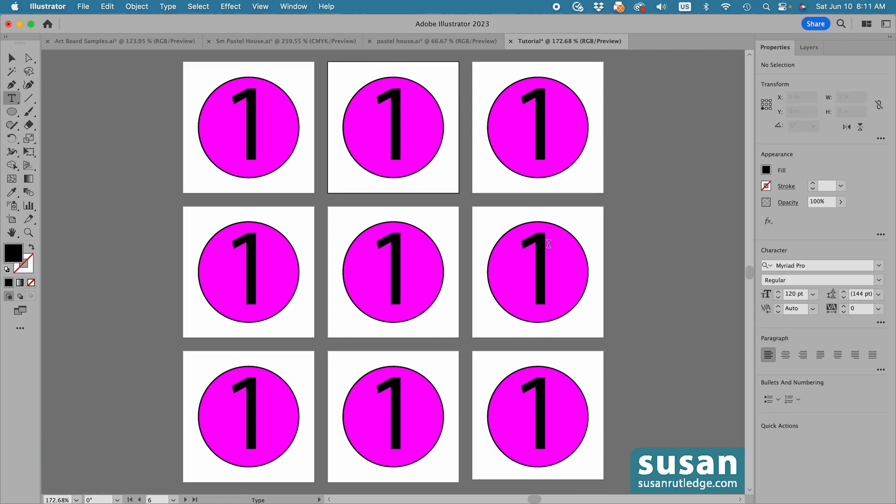
double_click(394, 131)
type("2")
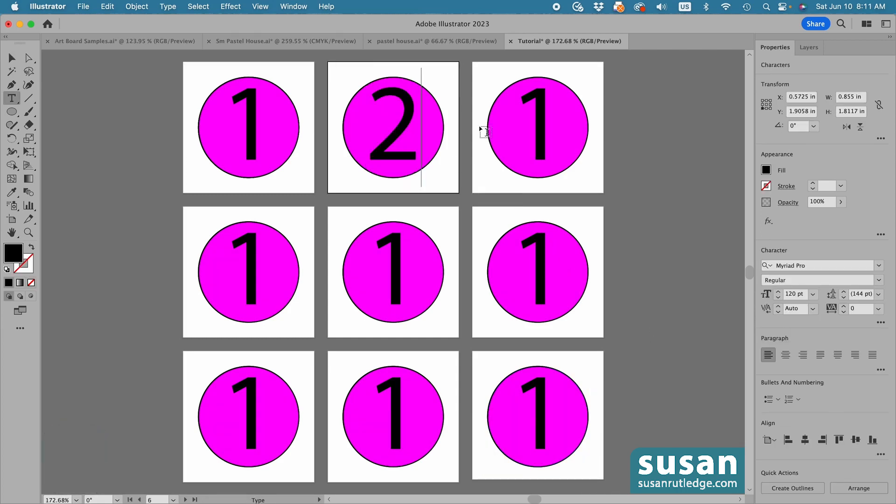
double_click(535, 126)
type("3")
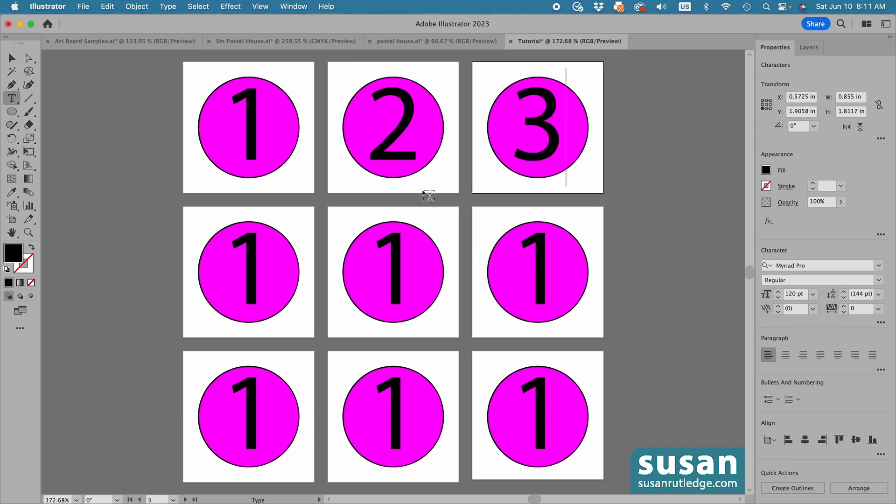
Change the numbers on the three artboards in the middle row to 4, 5 and 6
double_click(252, 287)
type("4")
double_click(395, 271)
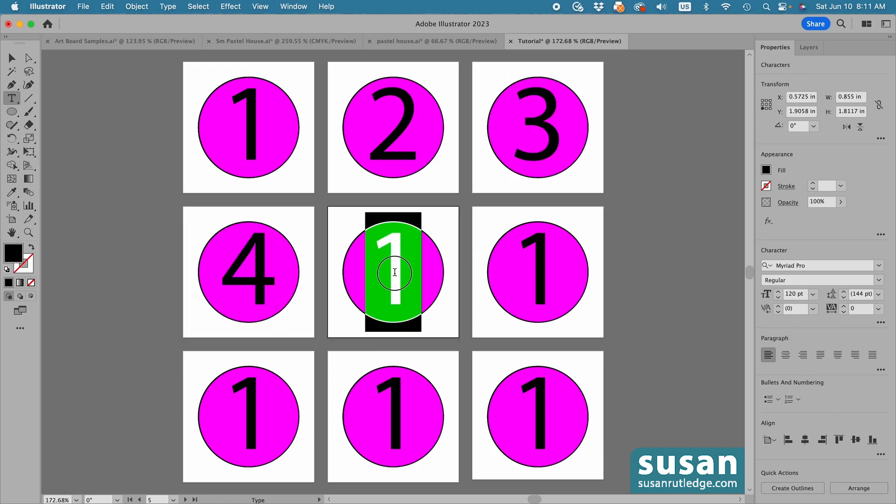
type("5")
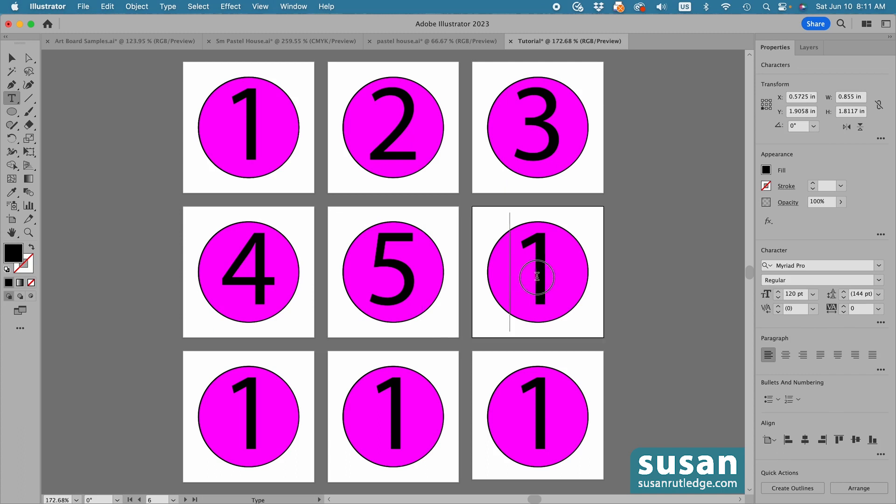
double_click(546, 278)
type("6")
Change the numbers on the three artboards in the last row to 7, 8 and 9
double_click(243, 417)
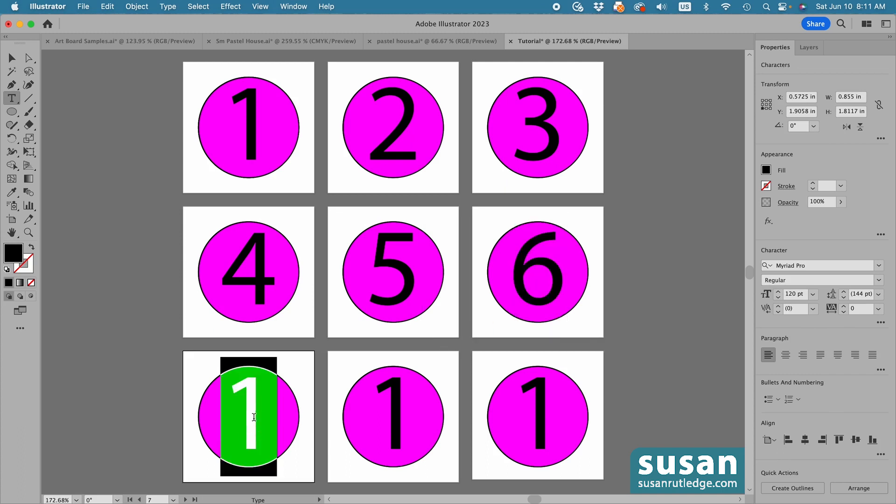
type("7")
double_click(395, 417)
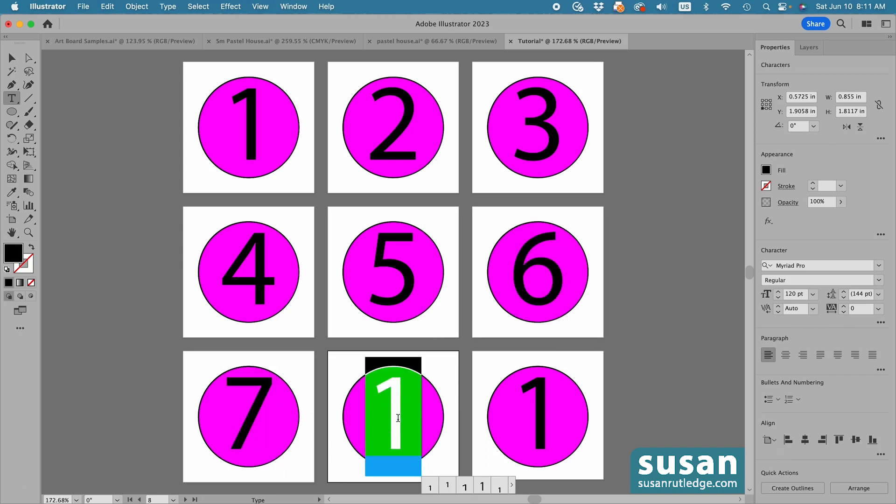
type("8")
double_click(524, 419)
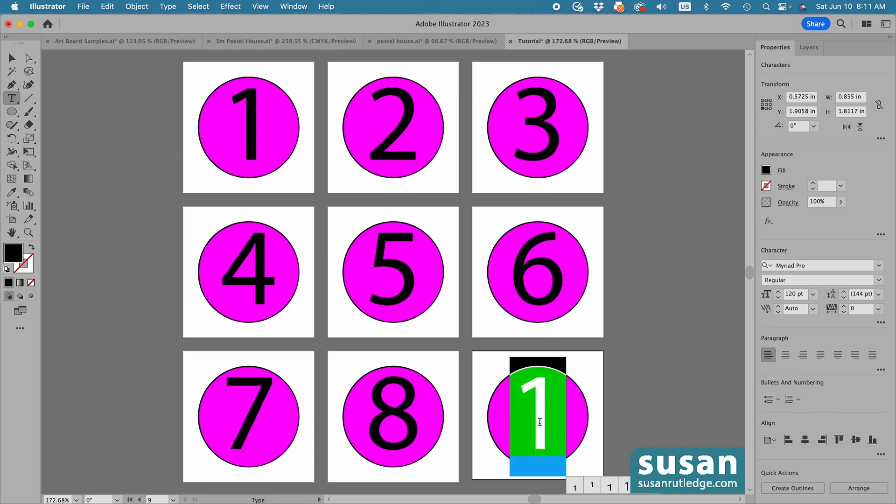
type("9")
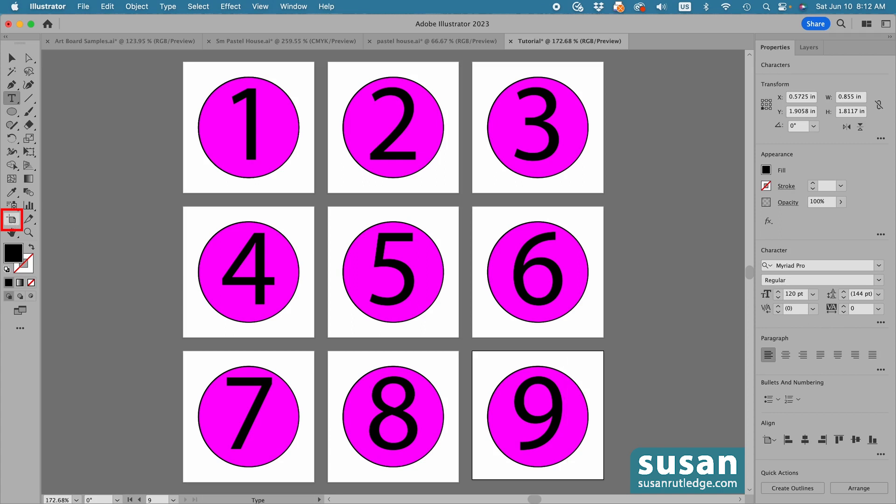
Duplicate Artboard 9 with its artwork into the empty space beside it using the Artboard tool, and undo the duplication
left_click(13, 223)
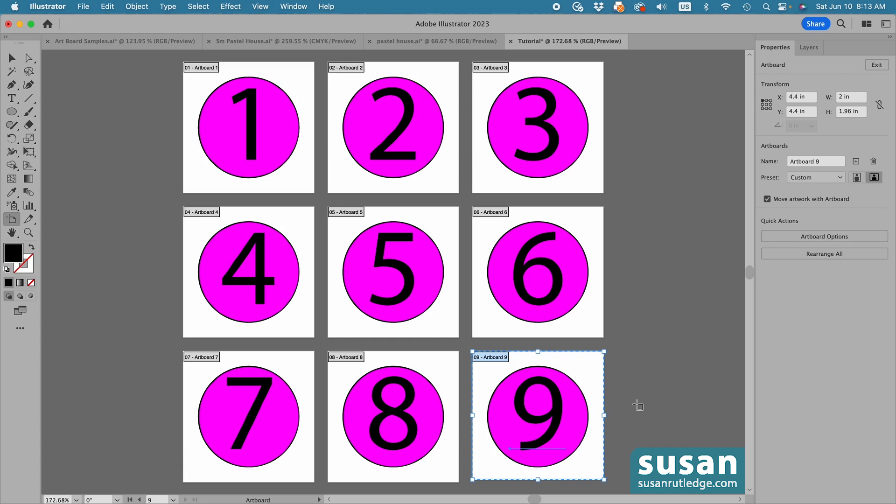
scroll(634, 406, "right", 3)
scroll(634, 406, "right", 1)
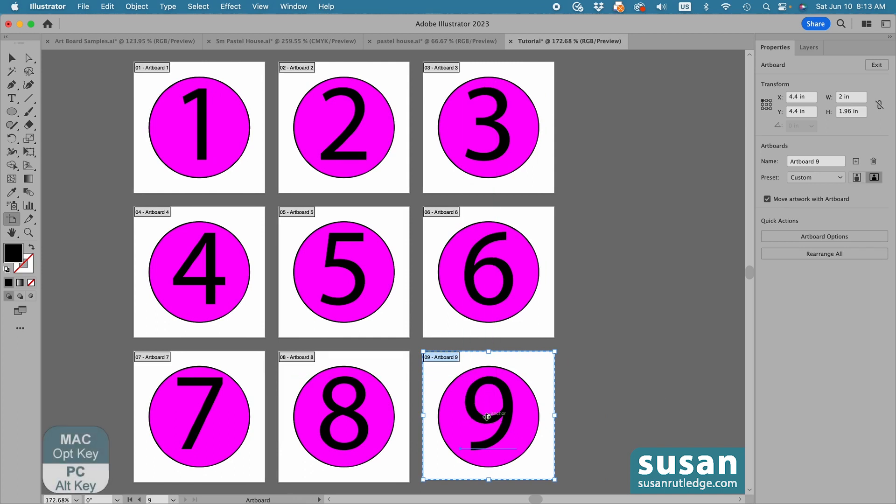
left_click_drag(487, 416, 629, 417)
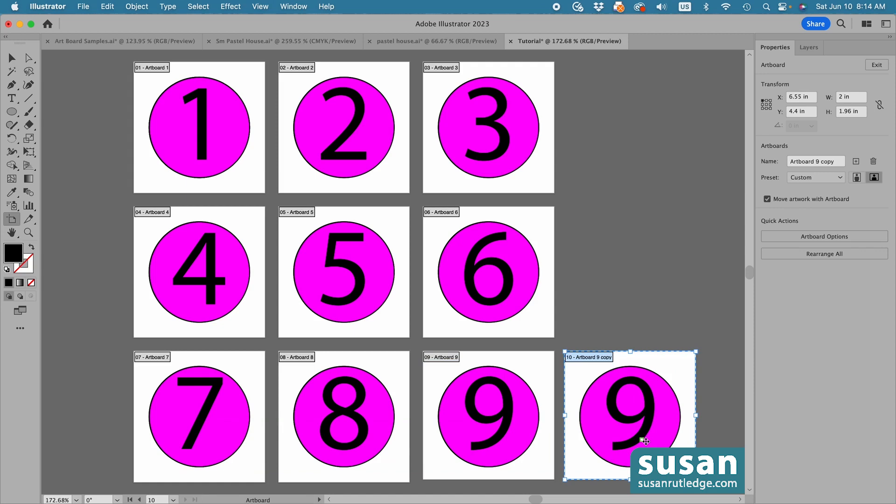
key("super+z")
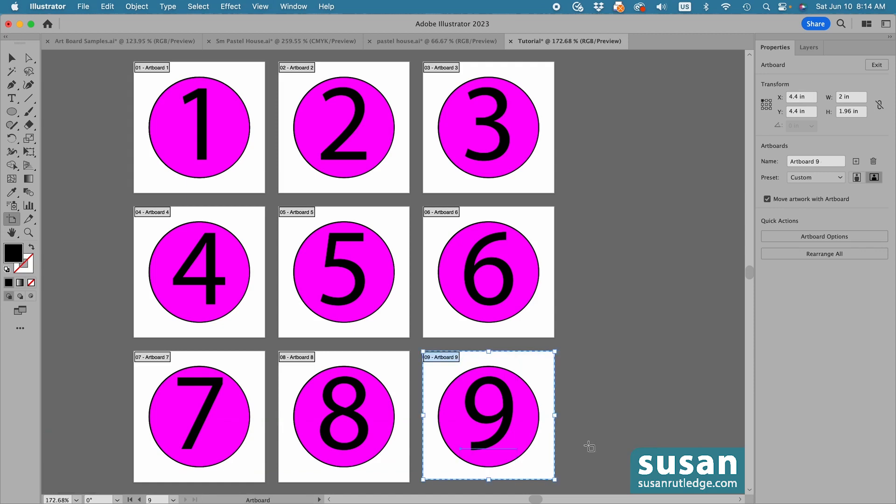
Duplicate Artboard 9 with Move artwork with Artboard off, turn the option back on, and delete the empty copy
left_click(767, 199)
left_click_drag(537, 371, 686, 374)
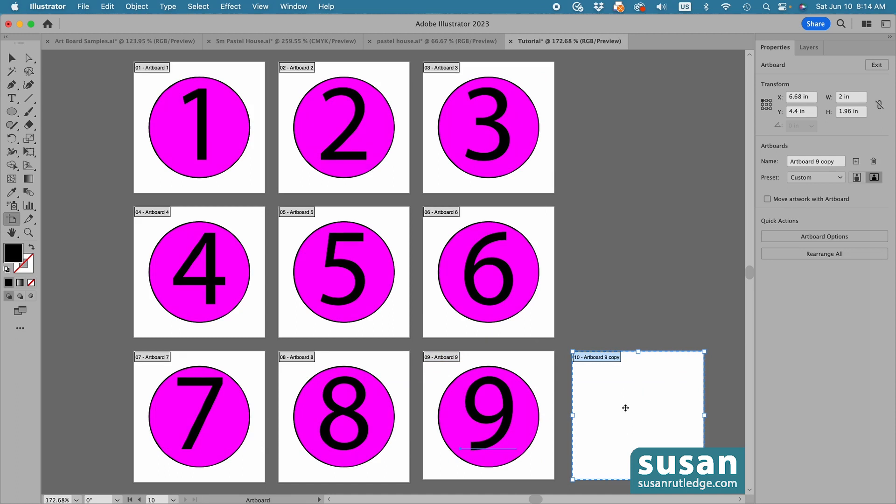
left_click(767, 200)
key("Delete")
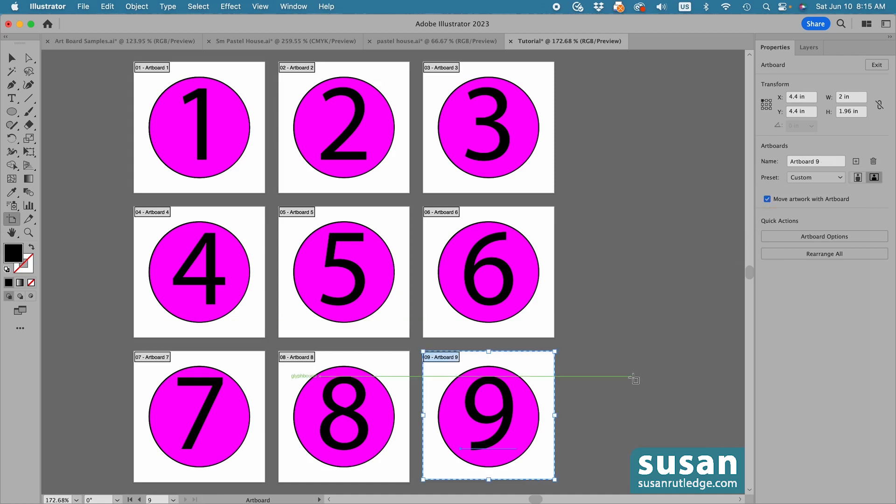
Select Artboards 3, 6 and 9 together and duplicate them with their artwork as a fourth column
scroll(632, 377, "right", 3)
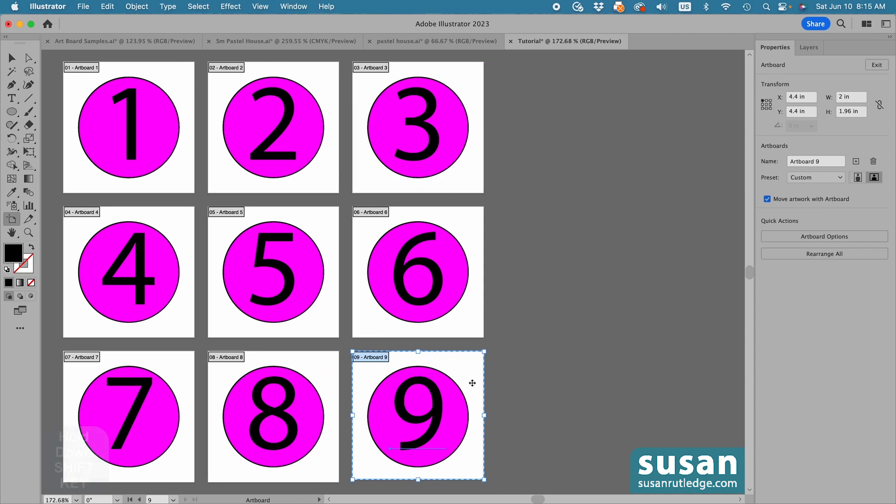
left_click(460, 219, "shift")
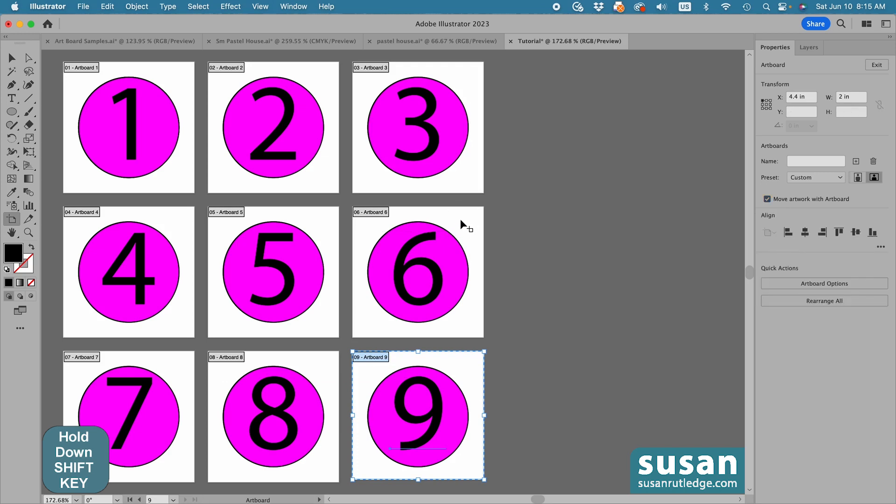
left_click(465, 68, "shift")
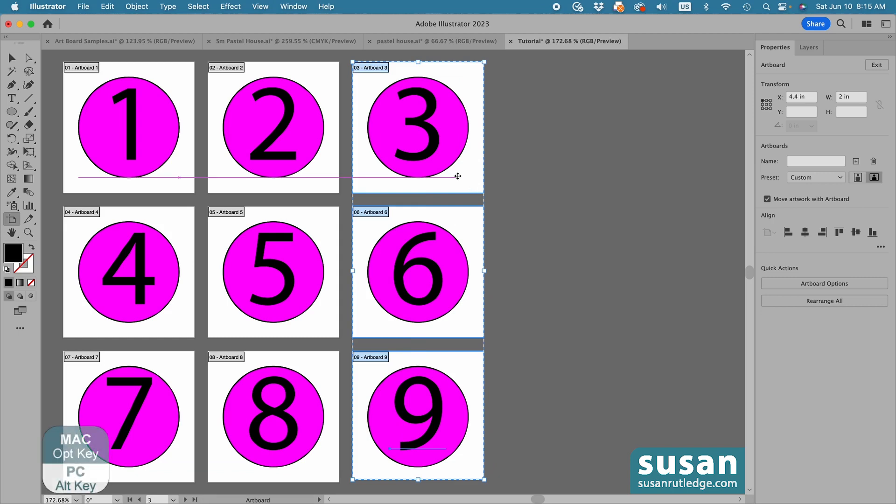
left_click_drag(458, 177, 611, 178)
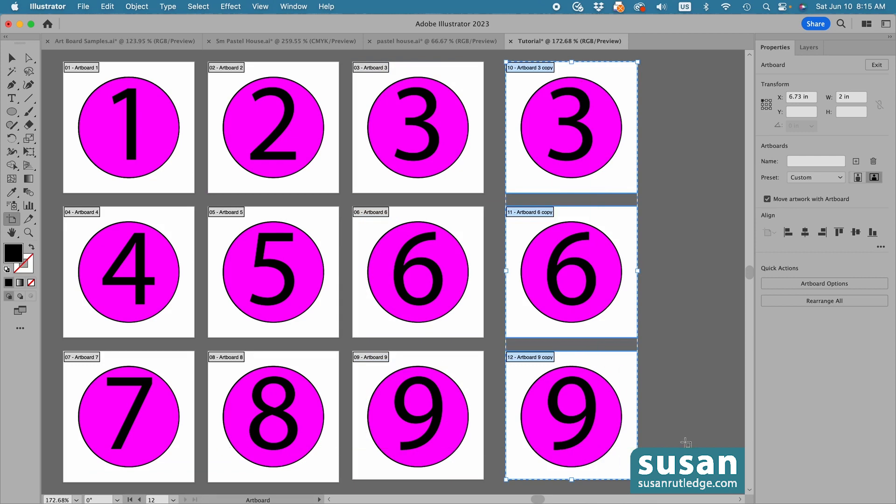
Delete the three duplicated artboards and the copied 3, 6 and 9 circles left on the canvas
key("Delete")
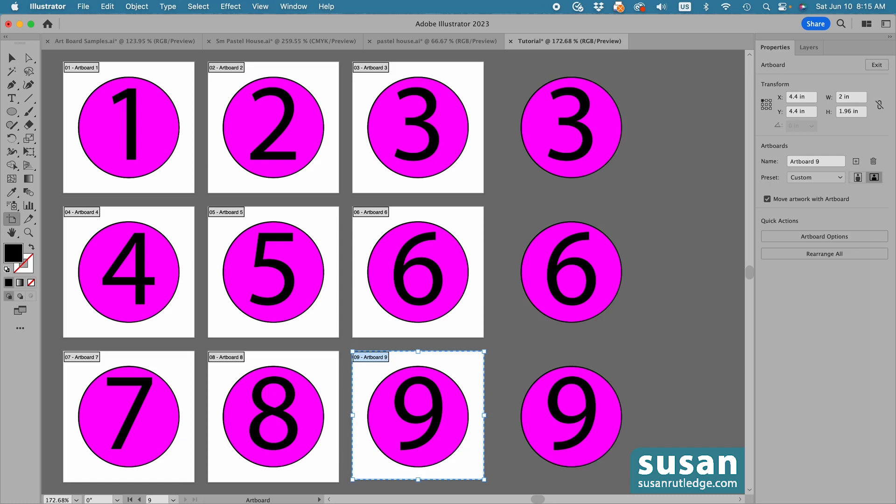
key("v")
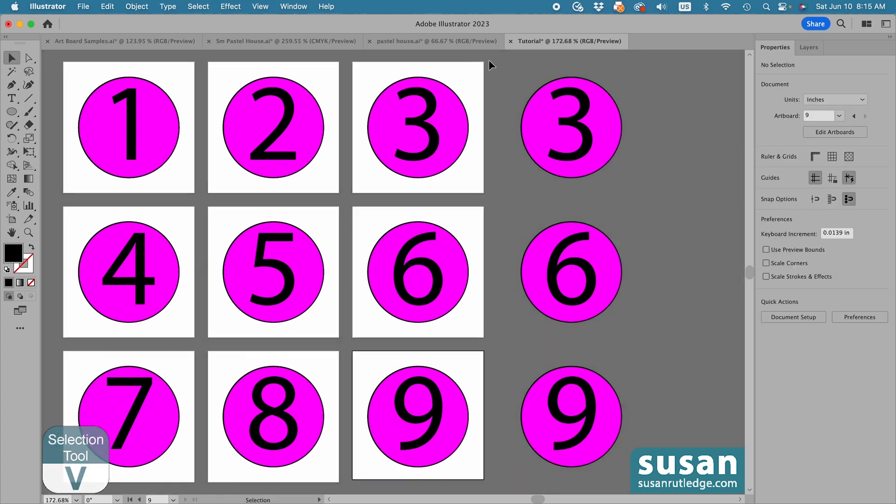
left_click_drag(616, 331, 642, 425)
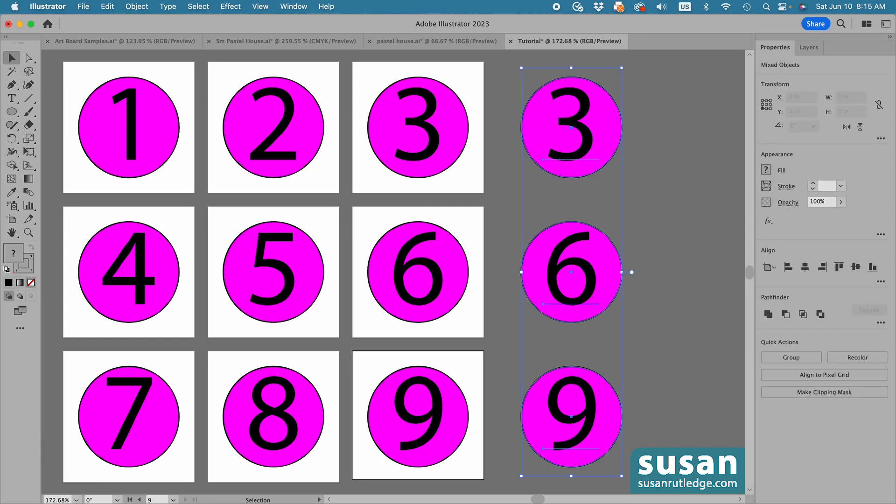
key("Delete")
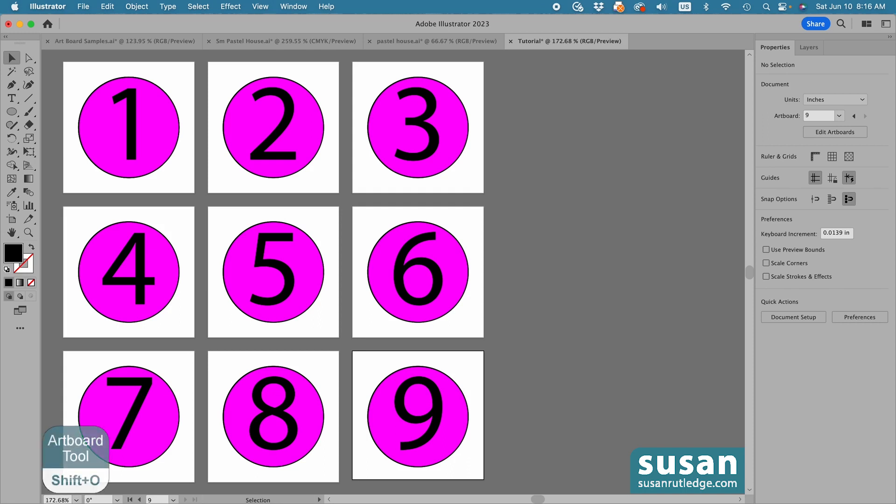
Draw a new artboard about 1.81 in wide and 1.76 in high in the empty space beside Artboard 6 with the Artboard tool
key("shift+o")
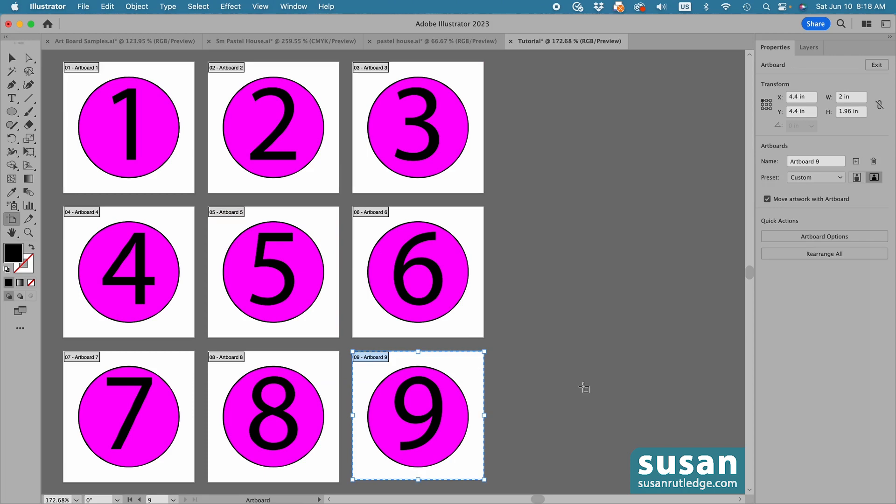
left_click_drag(510, 221, 630, 339)
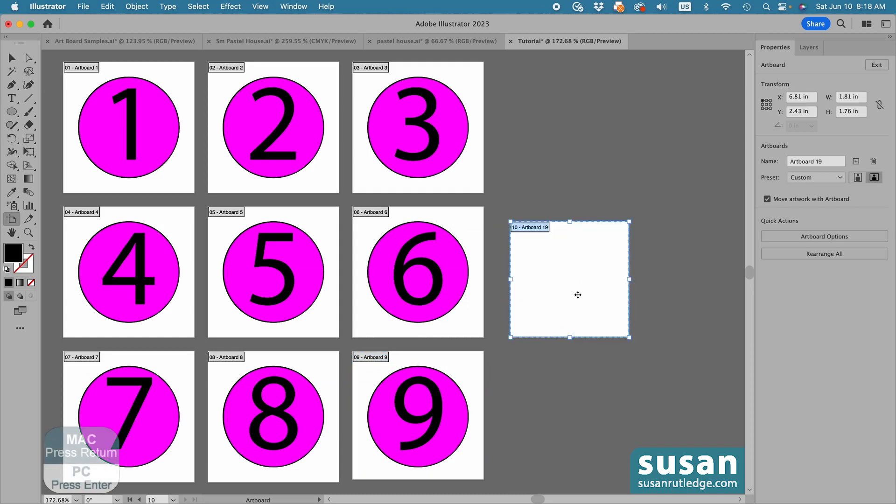
key("Return")
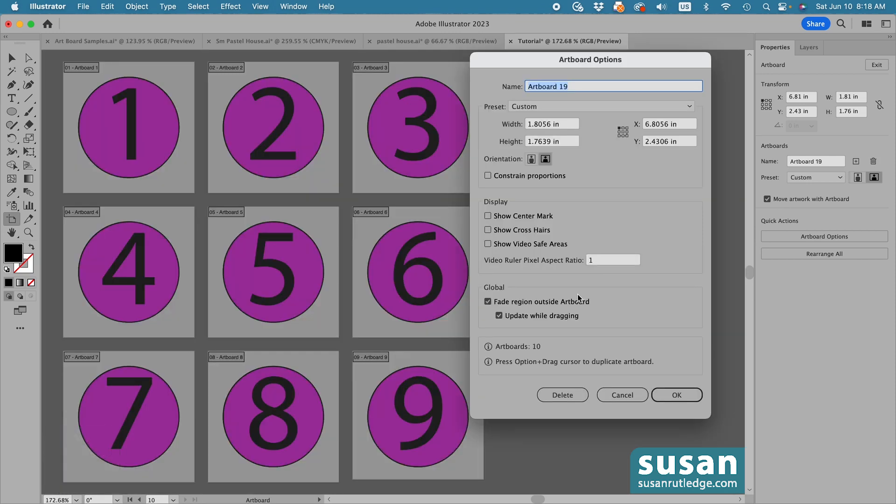
left_click_drag(530, 56, 309, 59)
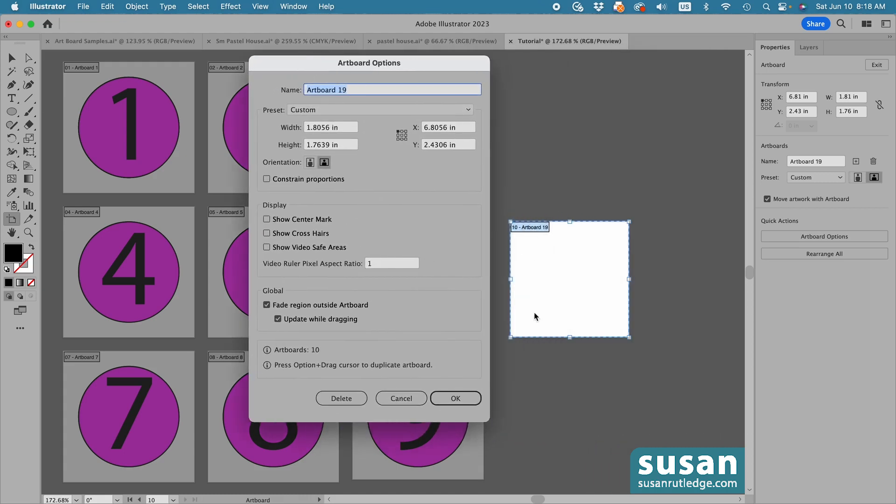
left_click(400, 399)
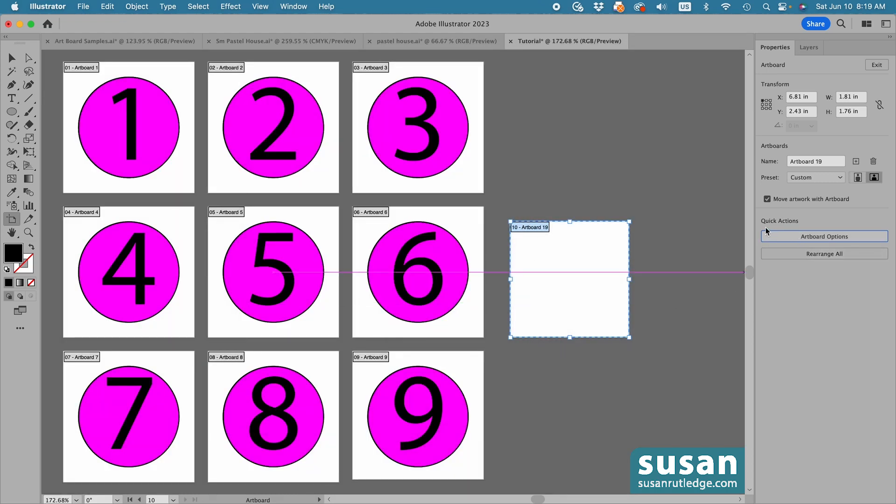
Rename the newly drawn artboard as Artboard 10 and set its width and height to 2 in
left_click(831, 237)
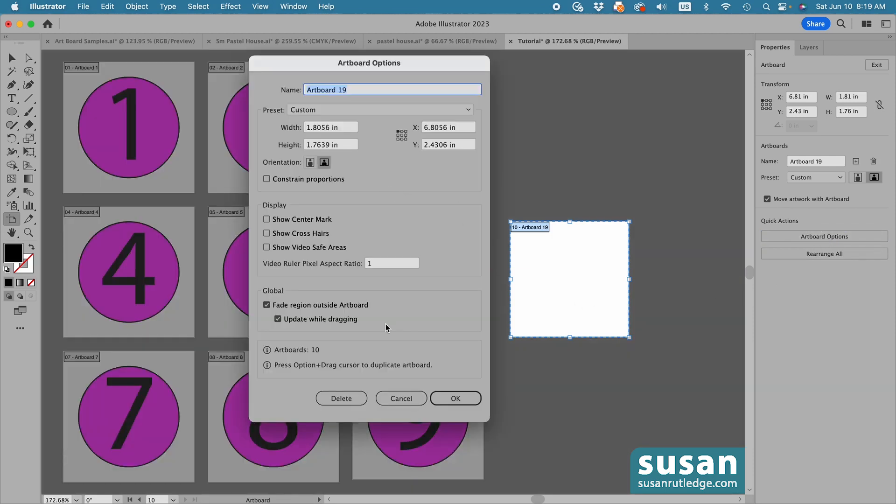
left_click(348, 88)
left_click_drag(349, 88, 336, 88)
type("10")
left_click_drag(343, 130, 303, 129)
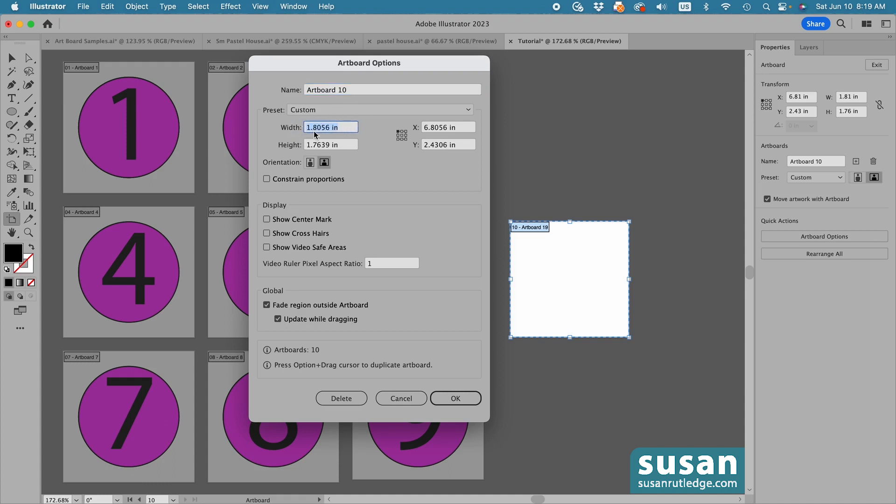
left_click_drag(348, 148, 295, 145)
type("2")
Show the center mark and cross hairs on Artboard 10 and apply the artboard options
left_click(267, 220)
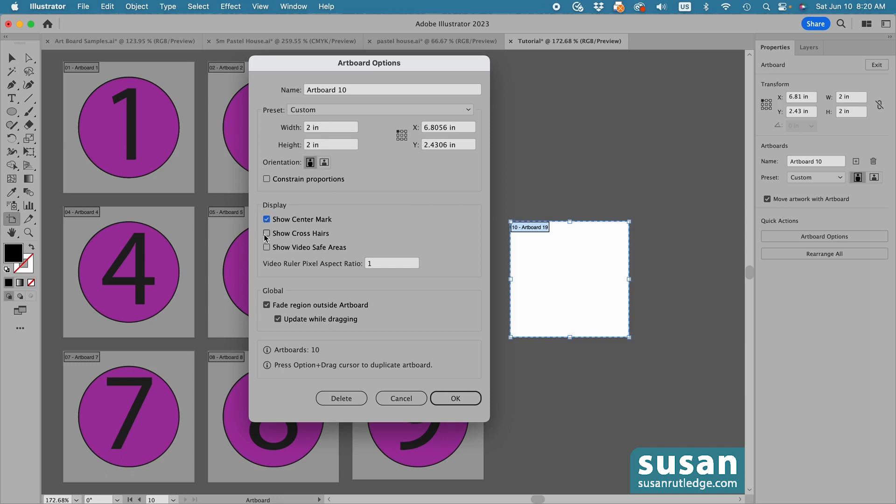
left_click(267, 233)
key("Return")
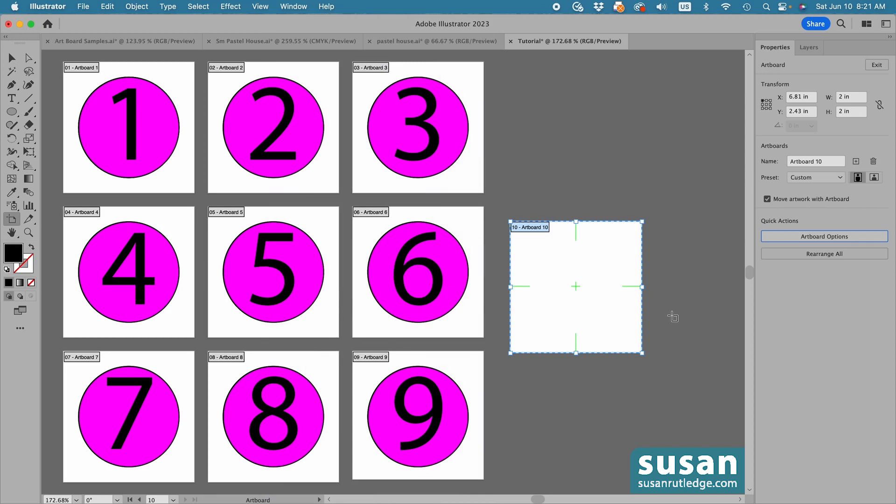
Display the list of artboards and rename Artboard 10 as Extra
left_click(296, 7)
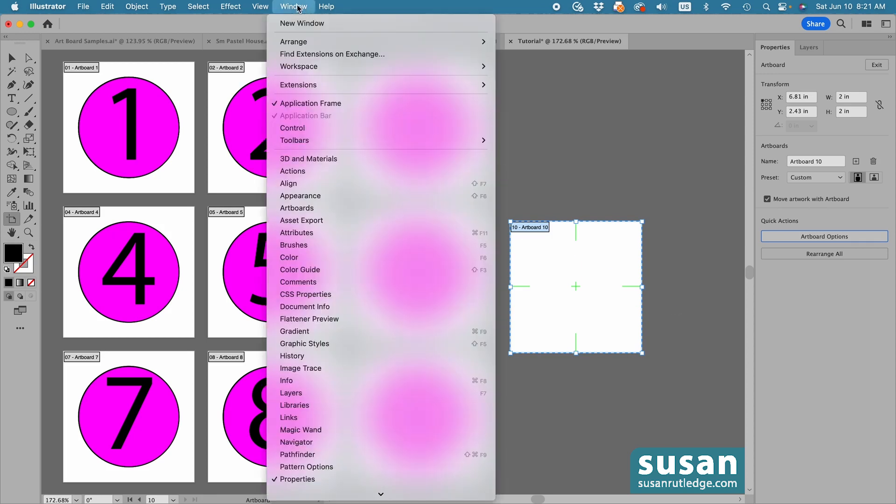
left_click(301, 211)
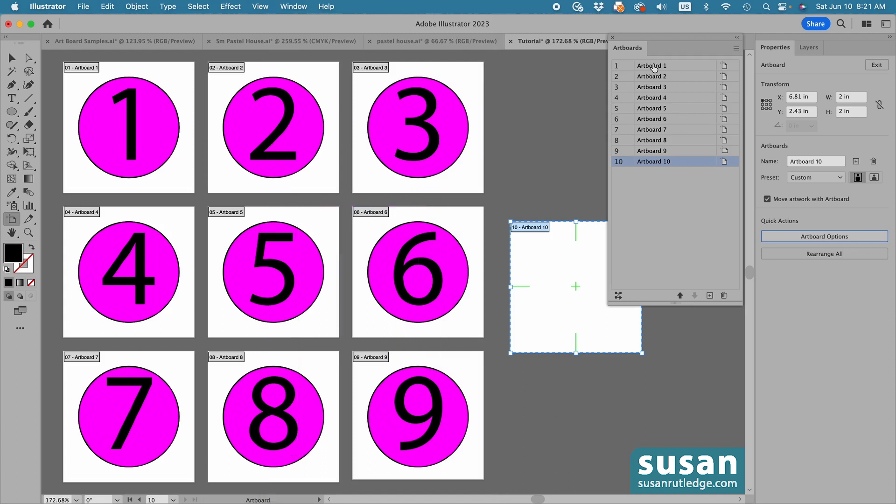
double_click(655, 163)
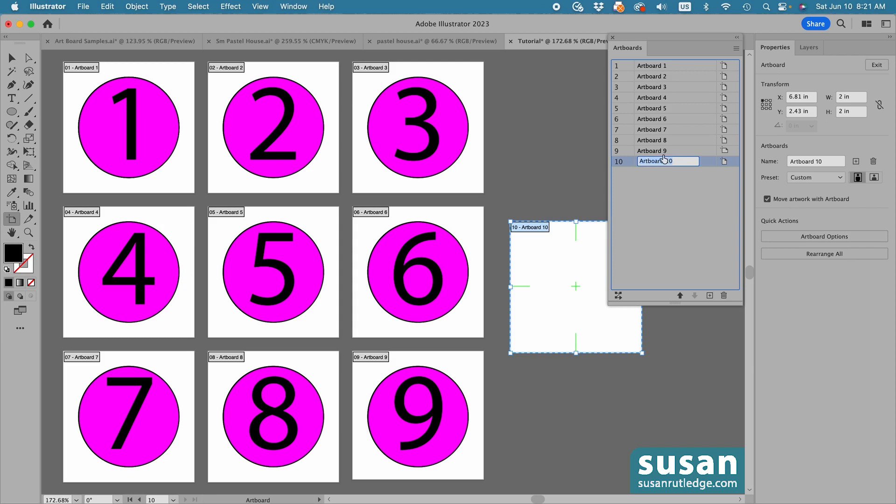
type("Extra")
key("Return")
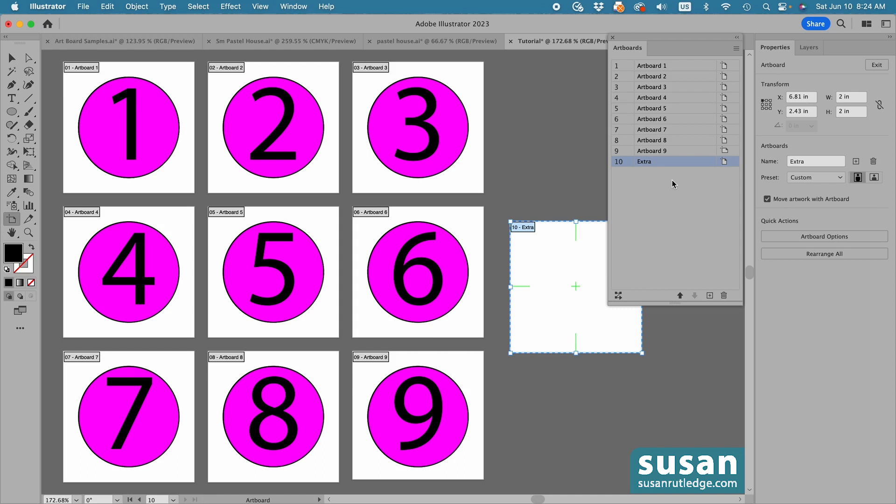
Move Extra up to third place in the artboard order and rearrange all artboards in 3 columns with 0.2 in spacing
left_click(618, 295)
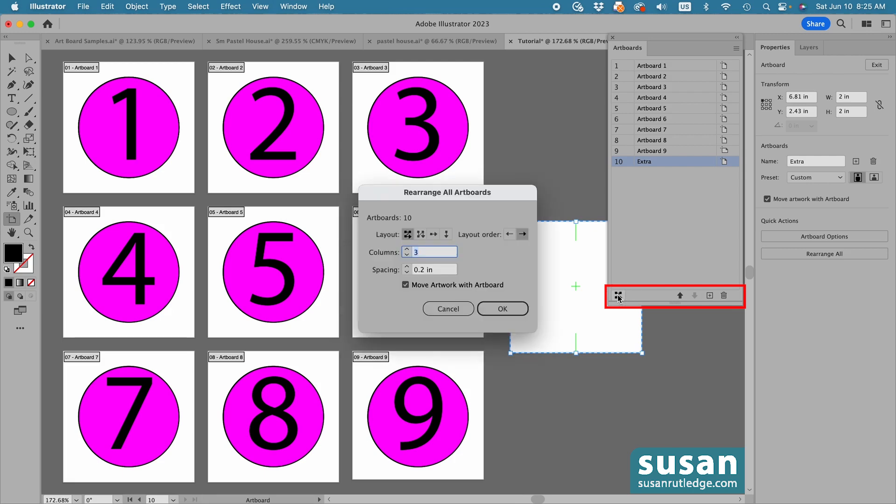
left_click(449, 309)
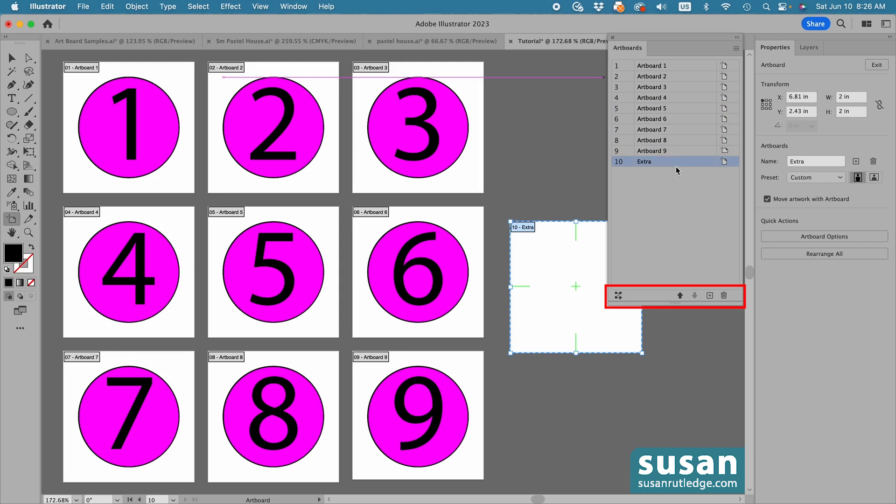
left_click(679, 295)
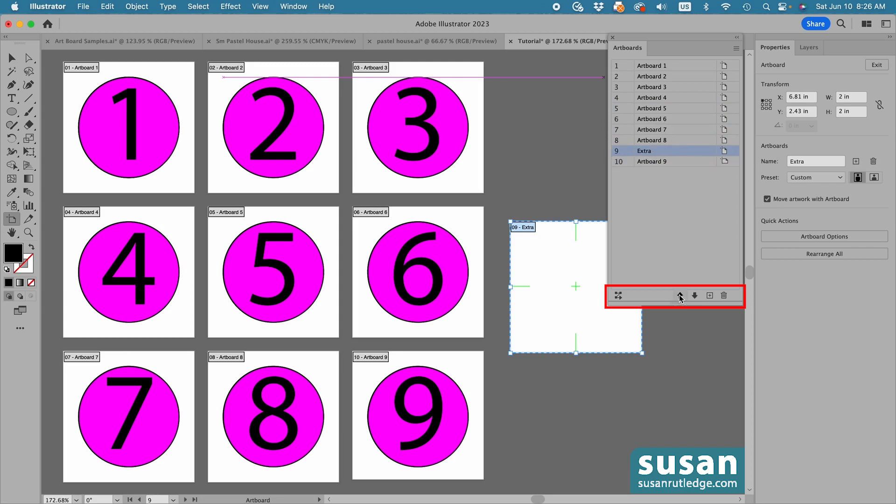
left_click(680, 296)
left_click(680, 295)
left_click(680, 296)
left_click(679, 296)
left_click(680, 295)
left_click(680, 296)
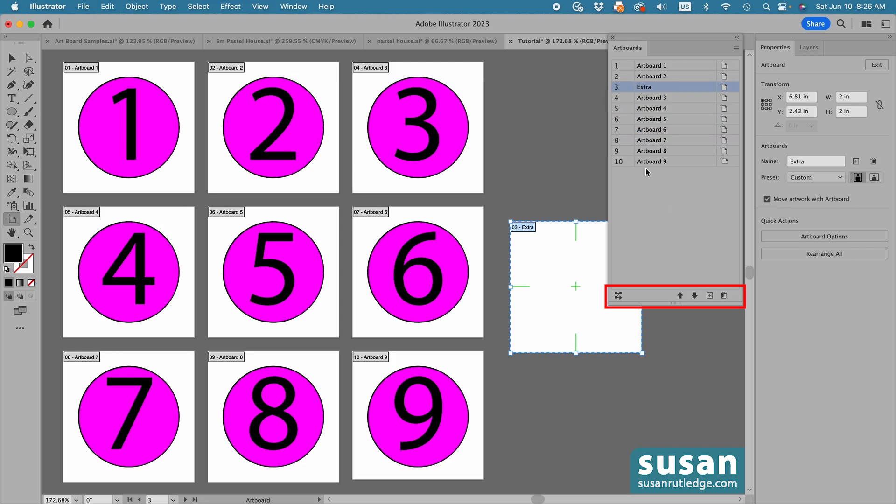
left_click(618, 297)
left_click(487, 310)
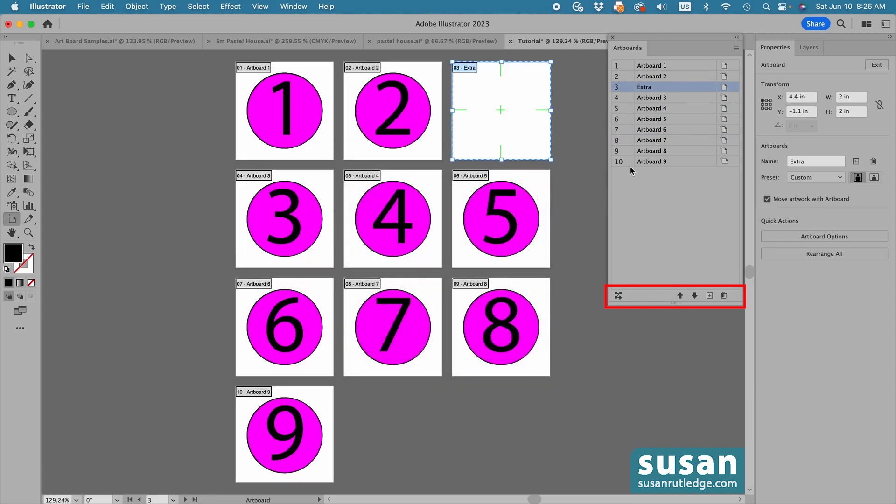
Move Extra down to tenth place in the artboard order and rearrange all artboards in 3 columns with 0.2 in spacing
left_click(694, 295)
left_click(694, 295)
left_click(695, 295)
left_click(694, 295)
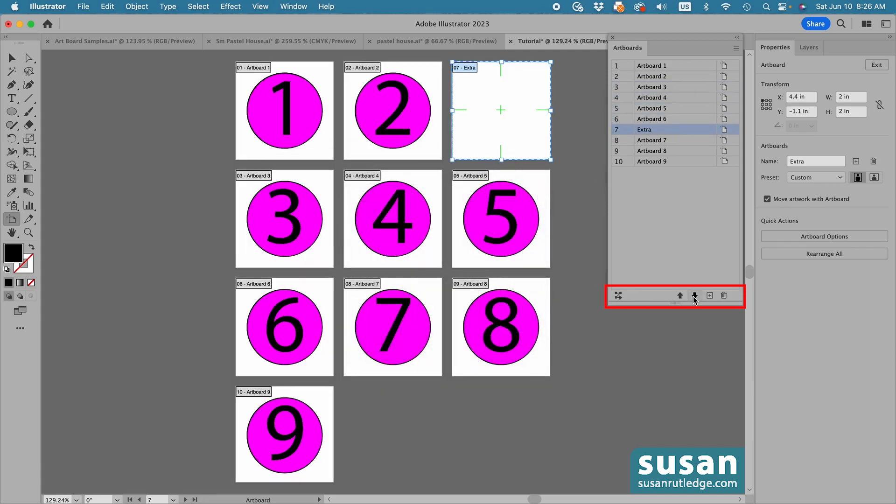
left_click(694, 296)
left_click(694, 296)
left_click(695, 296)
left_click(618, 295)
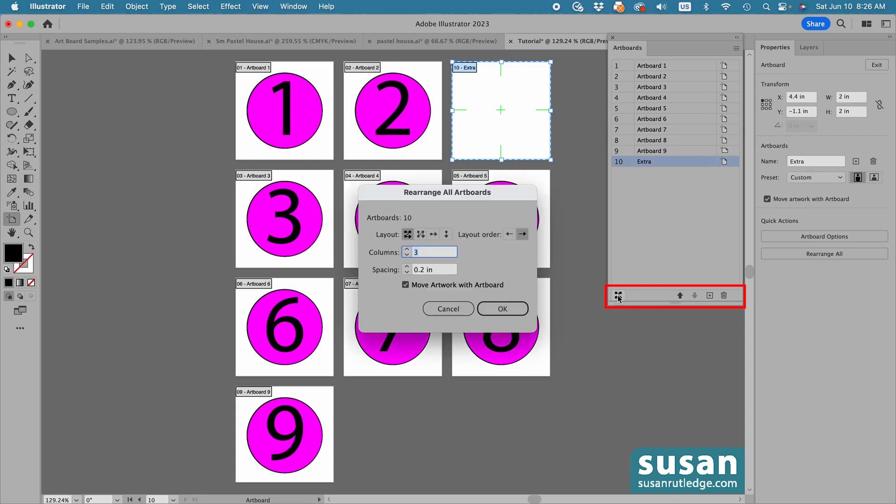
left_click(500, 308)
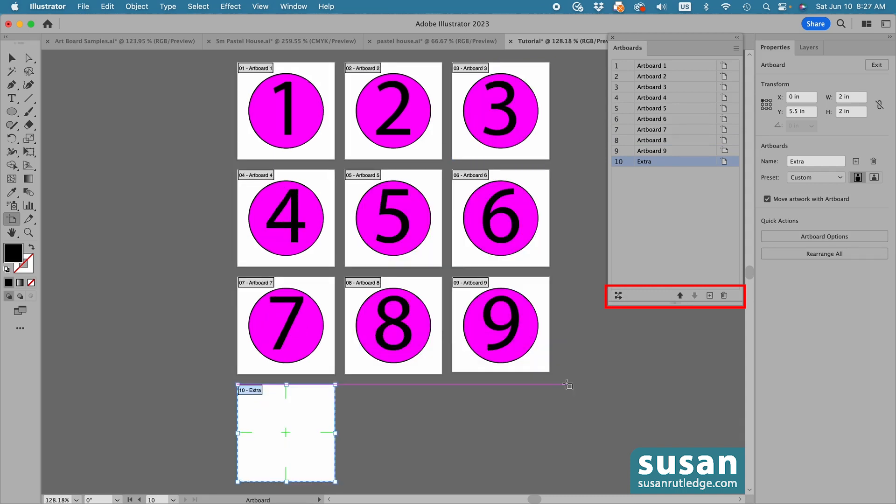
Add an empty artboard after Artboard 9 and delete it again
left_click(530, 291)
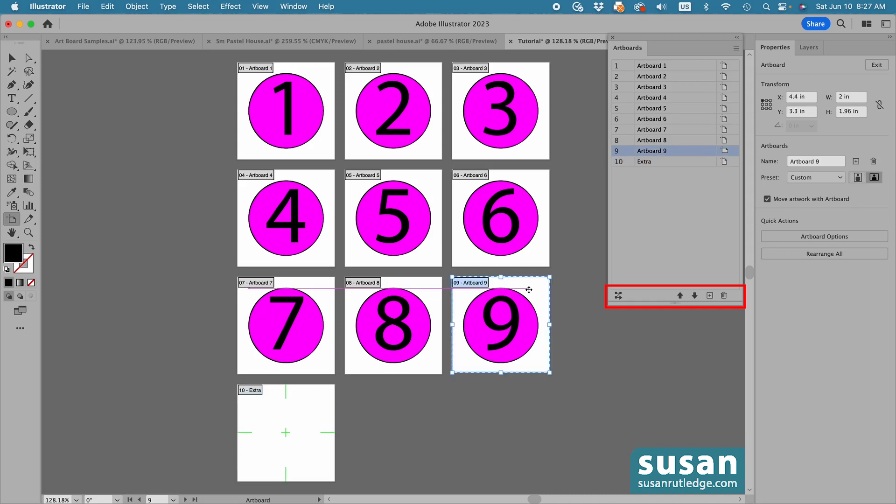
left_click(710, 295)
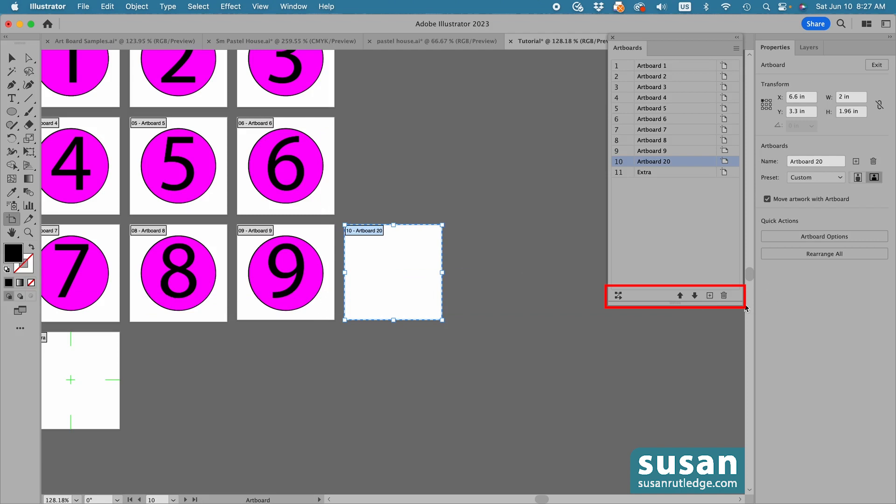
left_click(724, 295)
key("super+z")
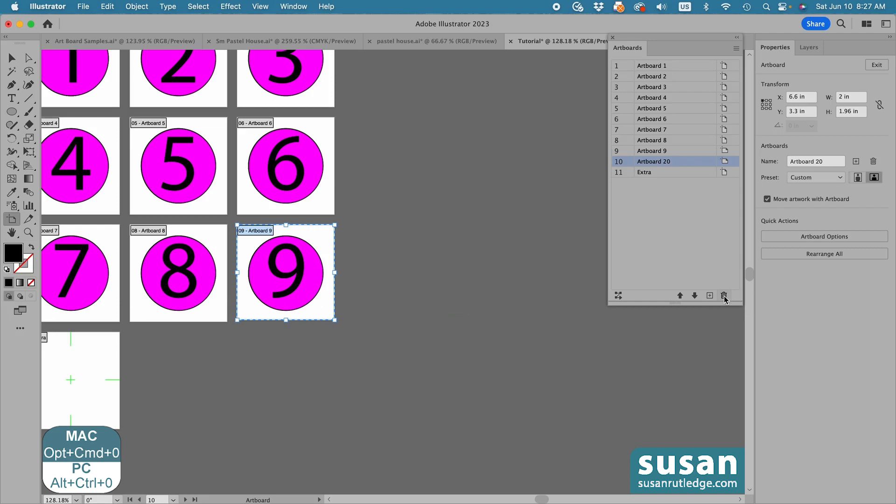
left_click(724, 295)
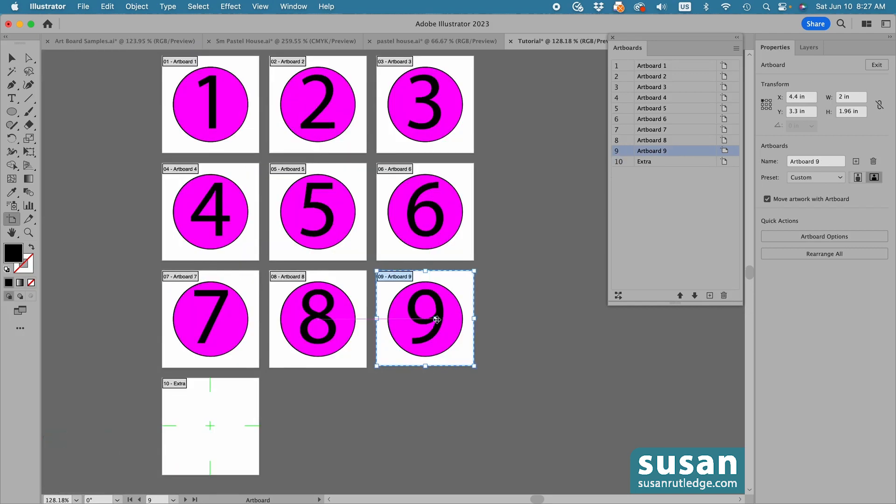
Duplicate Artboard 9 with its artwork and delete the copied artboard, leaving its circle artwork on the canvas
left_click(737, 49)
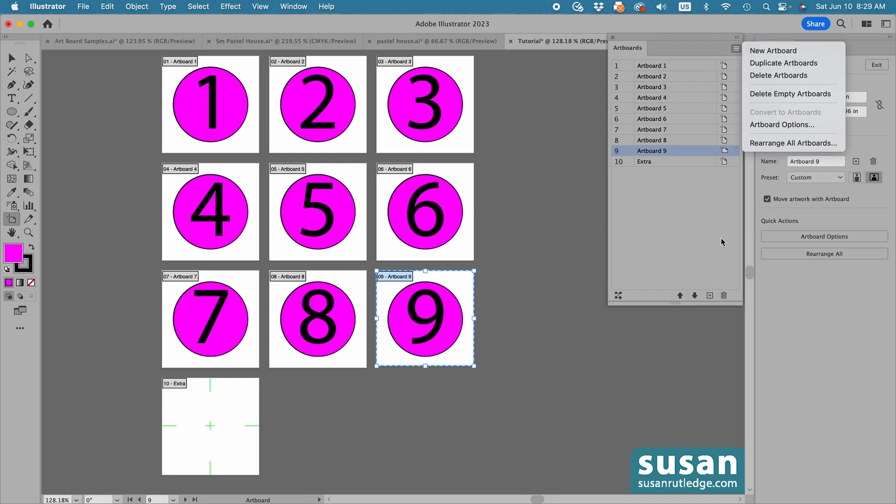
left_click(789, 65)
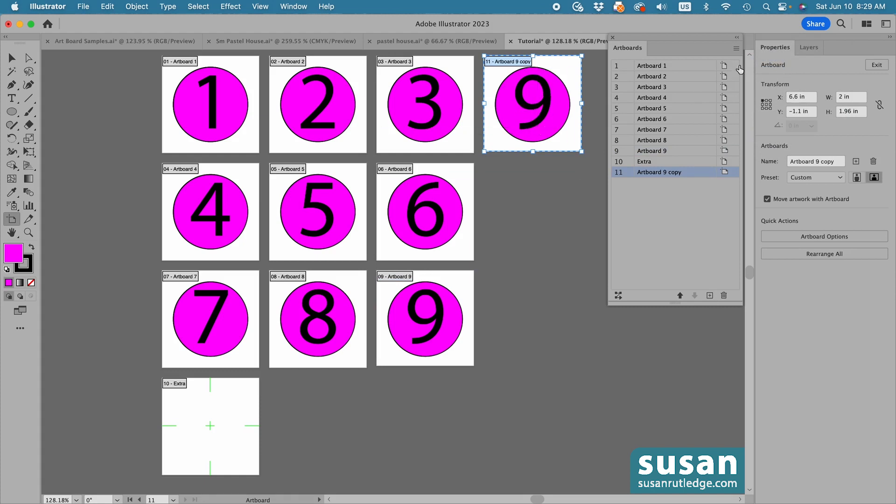
left_click(736, 49)
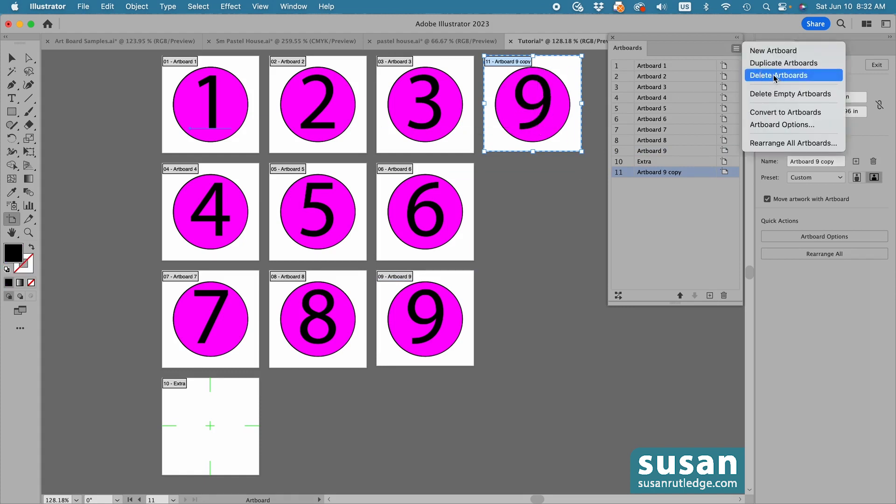
left_click(768, 75)
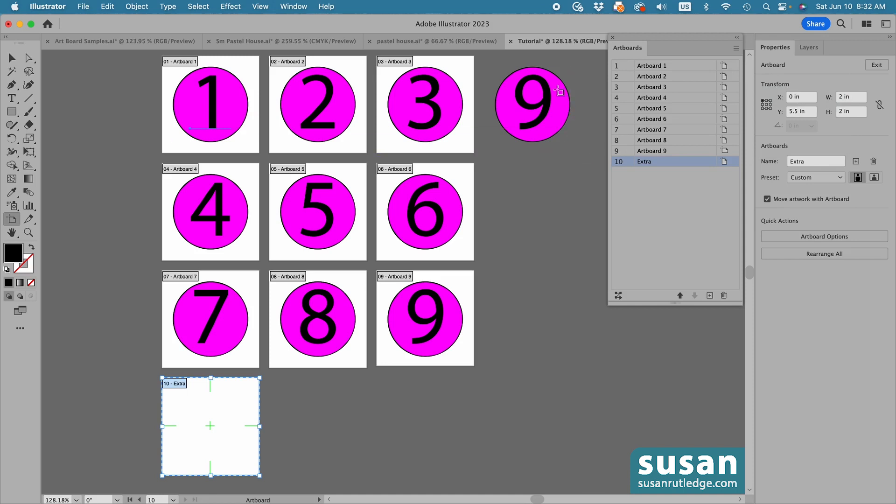
Delete the empty artboards, and leave artboard editing for the Selection tool
left_click(736, 49)
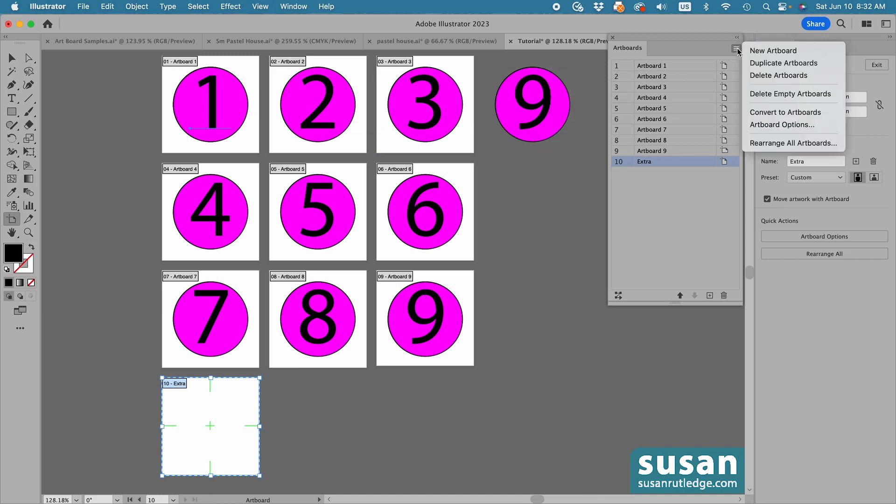
left_click(769, 93)
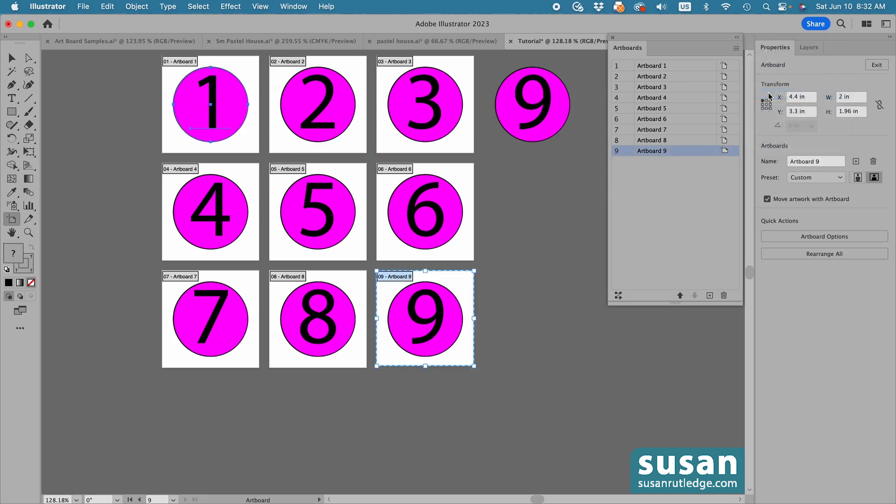
left_click(736, 48)
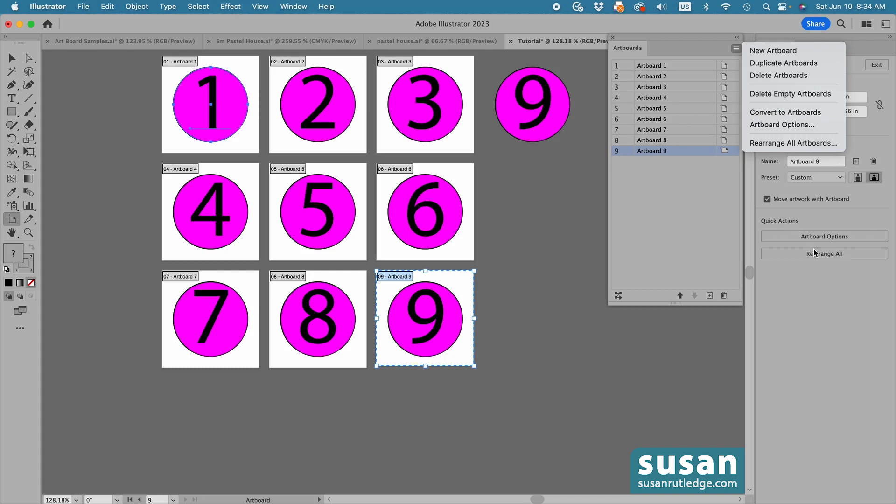
left_click(690, 196)
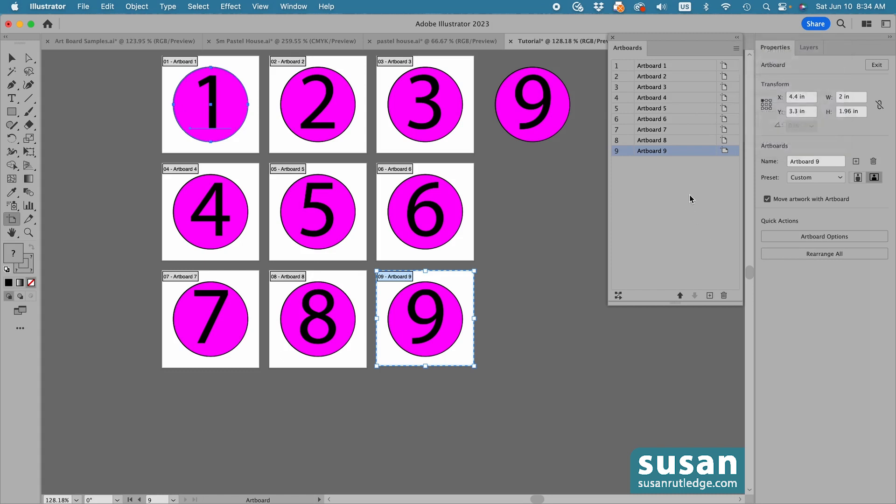
left_click(612, 38)
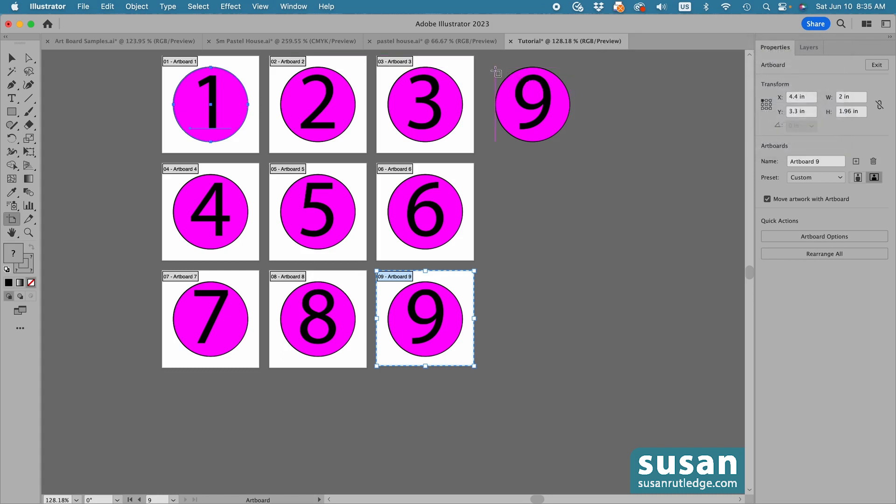
key("v")
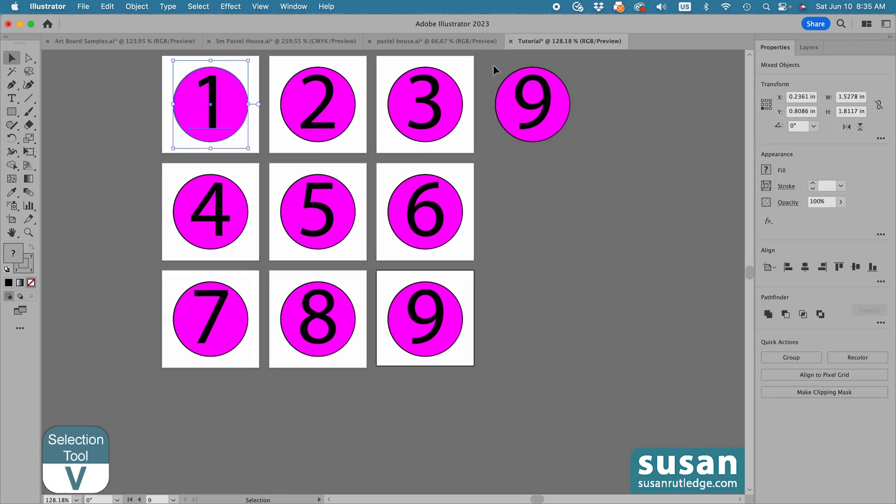
Delete the leftover number 9 circle artwork lying outside the artboards beside Artboard 3
left_click_drag(493, 65, 571, 149)
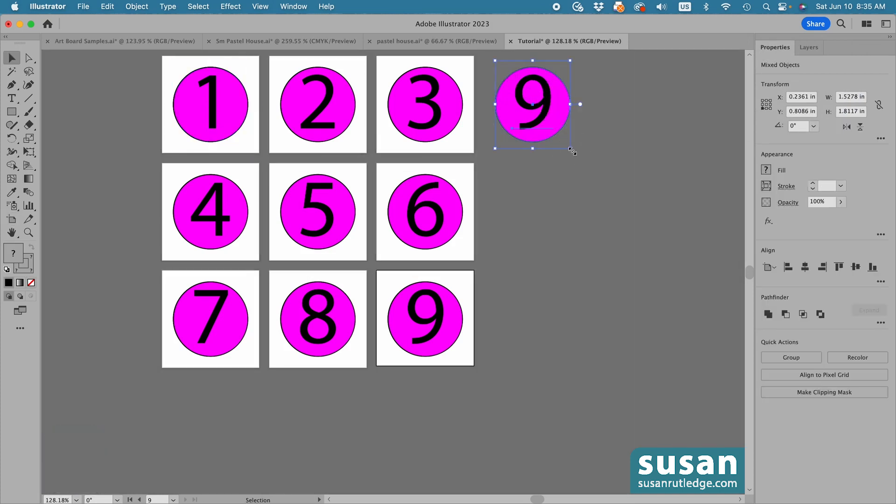
key("Delete")
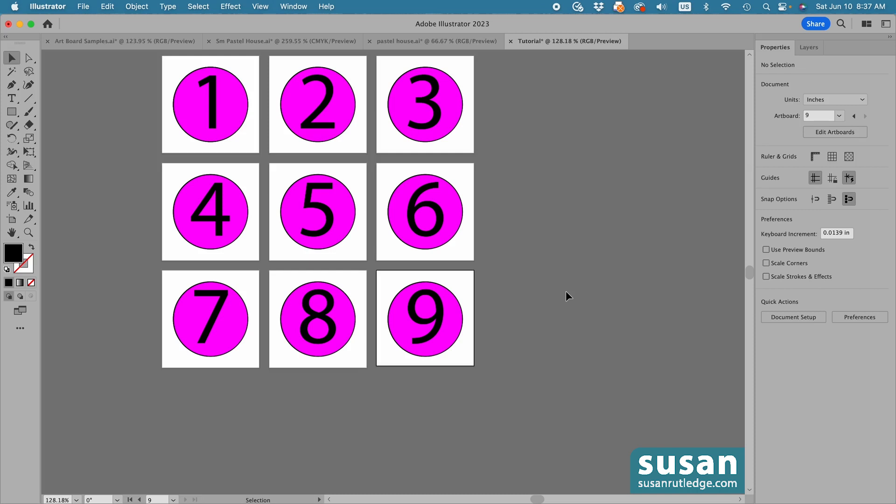
Fit Artboard 1 in the window, and fit all artboards in the window again
left_click(239, 63)
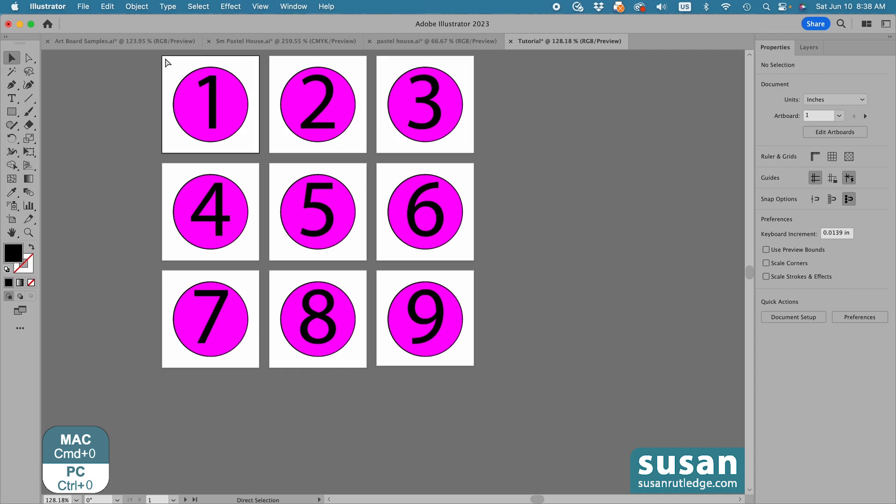
key("super+0")
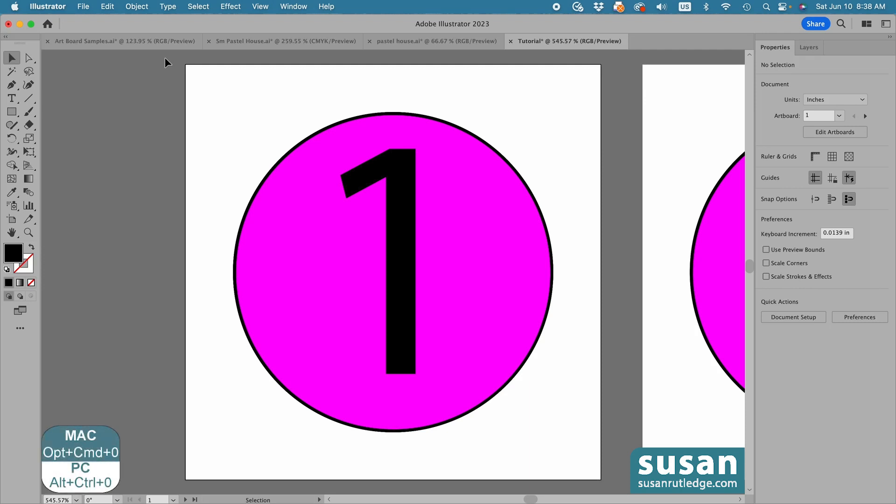
key("alt+super+0")
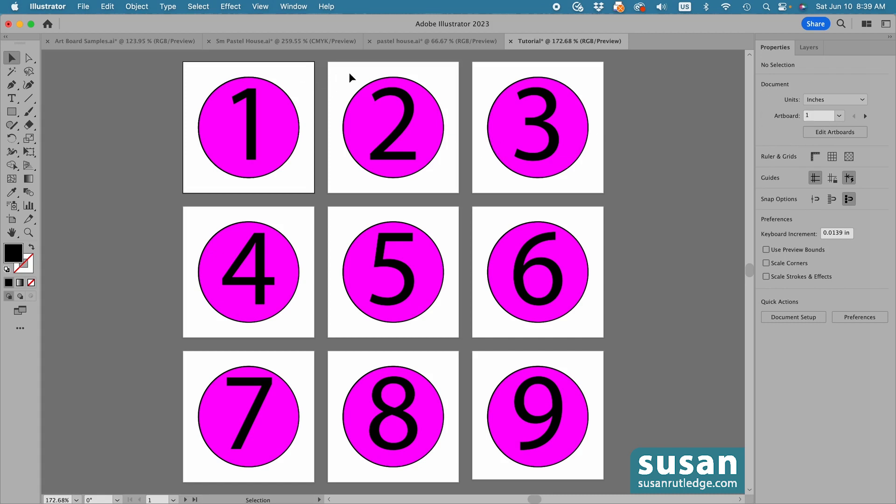
Go to artboard 4, step back to artboard 2 and forward to 4 again, and fit all artboards in the window
left_click(839, 117)
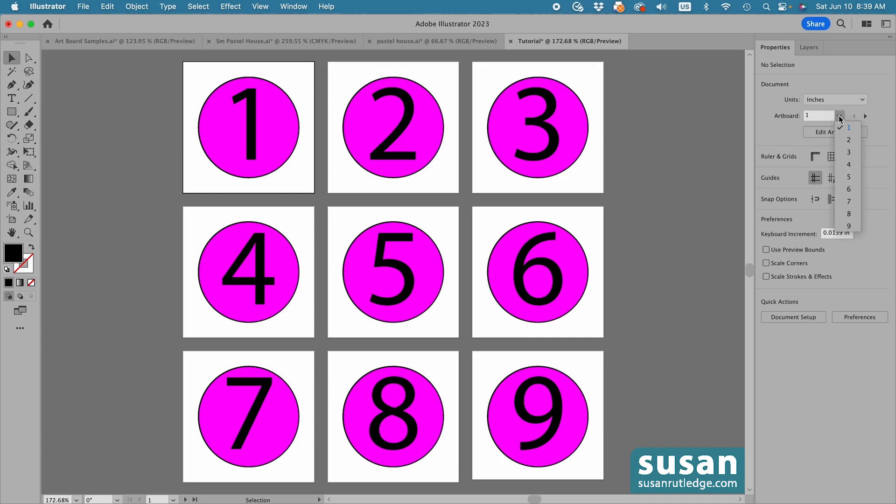
left_click(849, 164)
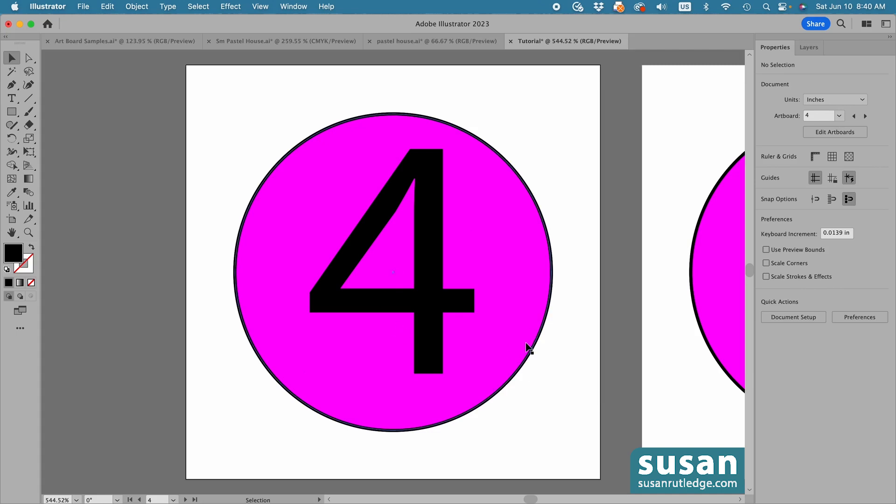
left_click(855, 116)
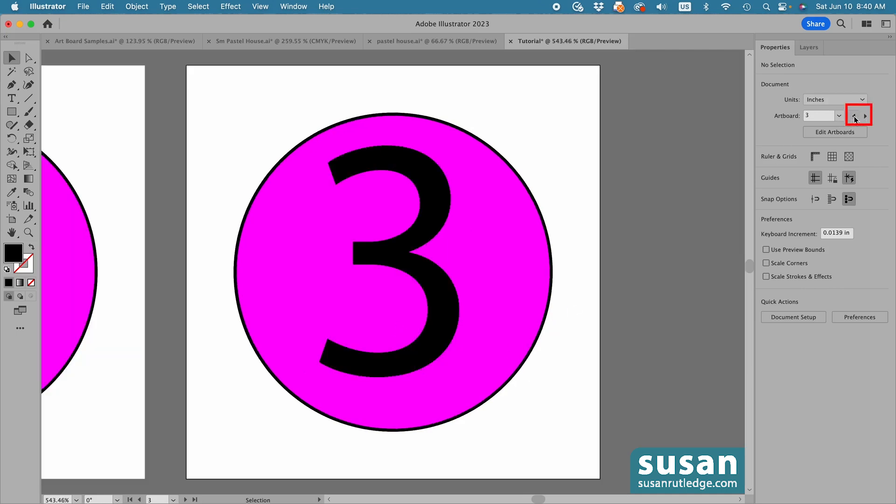
left_click(854, 116)
left_click(865, 116)
left_click(865, 116)
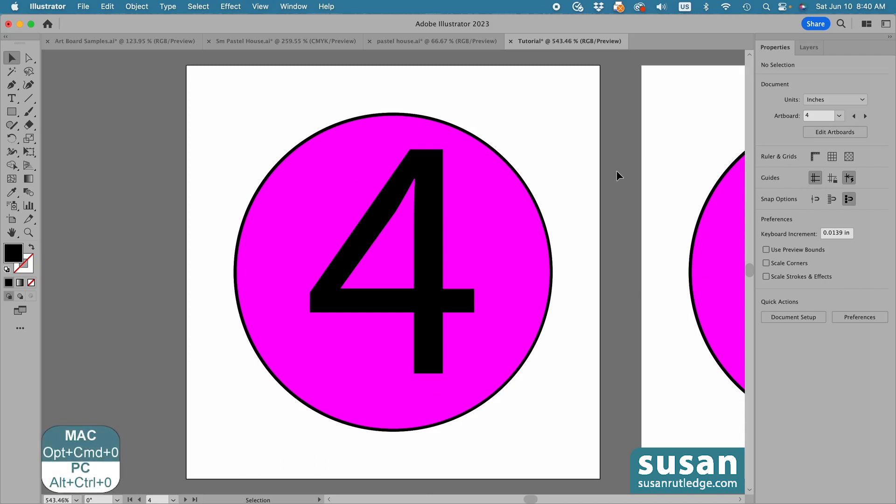
key("alt+super")
key("alt+super+0")
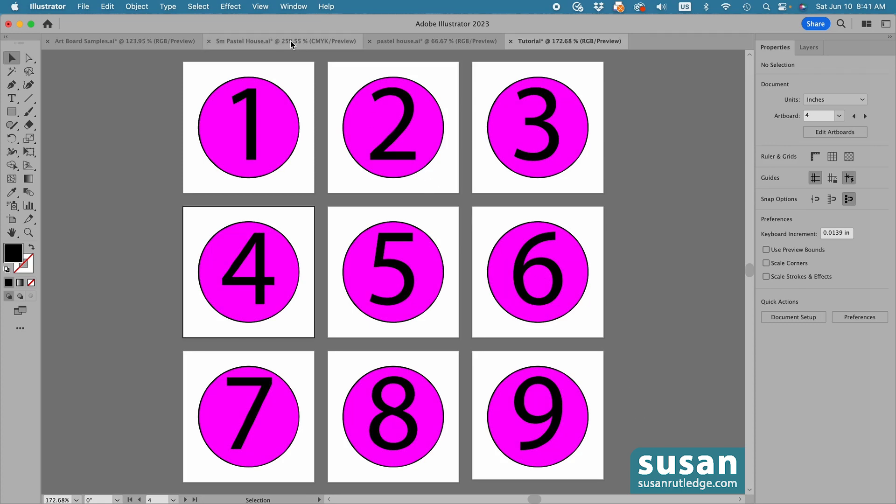
Switch to the Sm Pastel House.ai document and make two copies of Artboard 1 with its artwork in a row beside the original
left_click(290, 41)
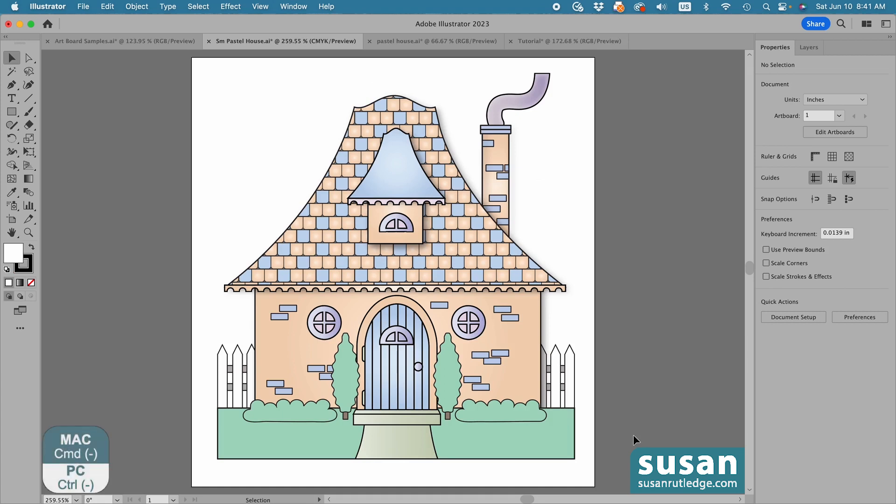
key("super+minus")
key("super+minus")
key("super+minus")
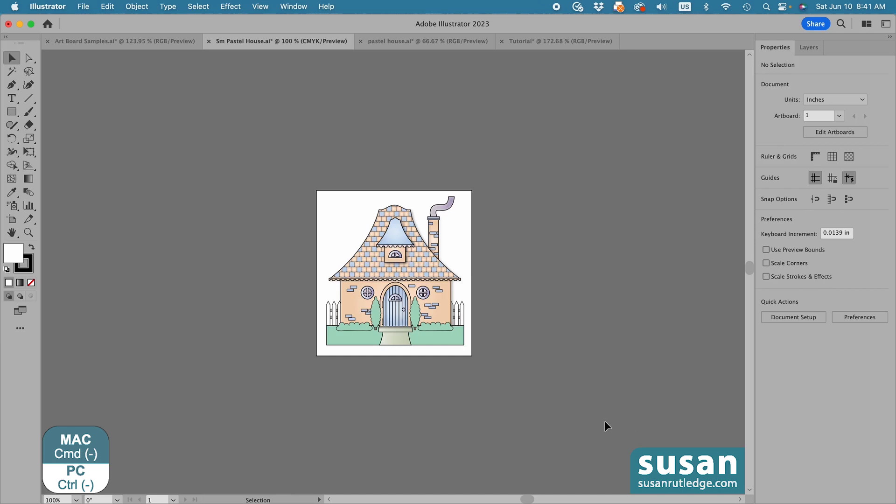
scroll(605, 422, "right", 4)
scroll(605, 421, "down", 2)
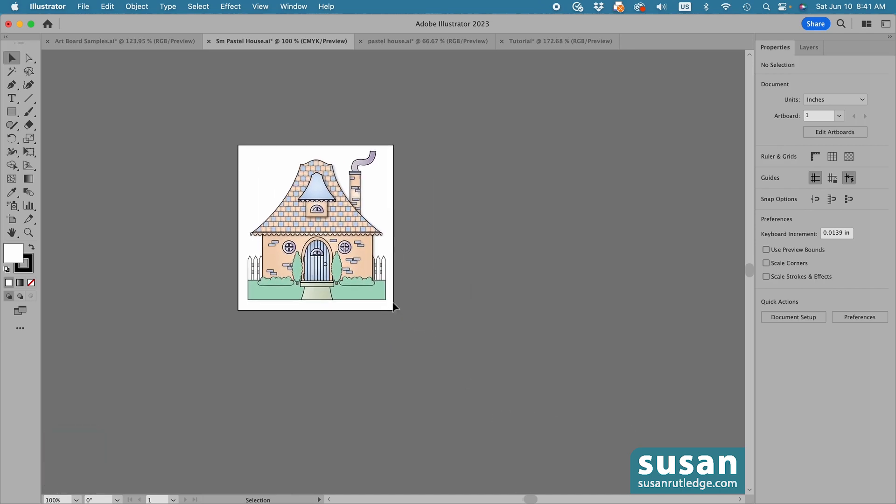
scroll(394, 306, "right", 5)
scroll(393, 306, "down", 1)
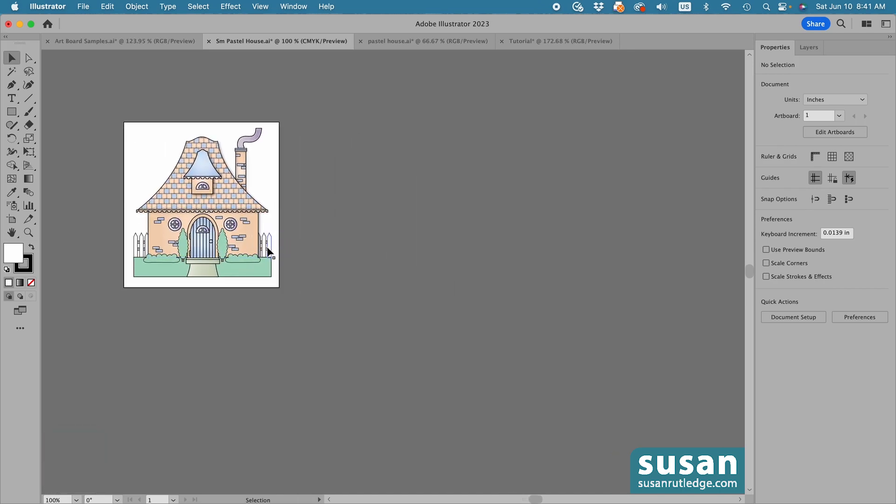
scroll(268, 252, "down", 2)
scroll(269, 252, "right", 1)
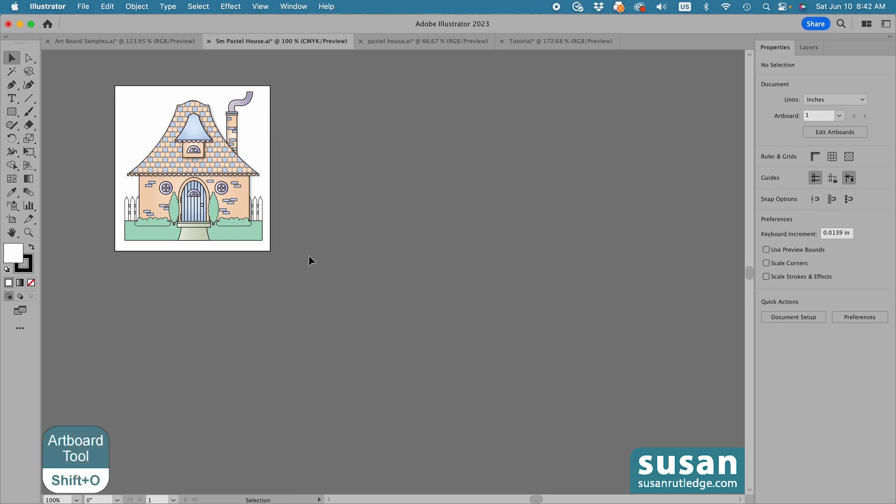
key("shift+o")
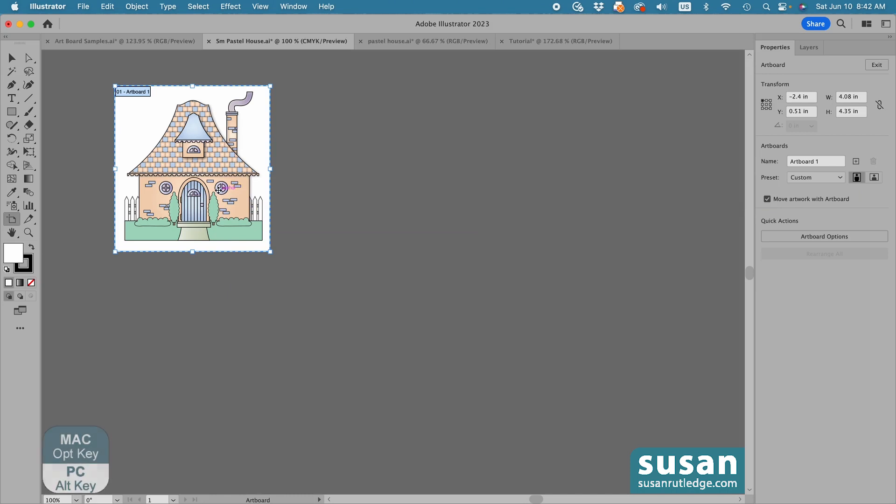
left_click_drag(218, 191, 533, 194)
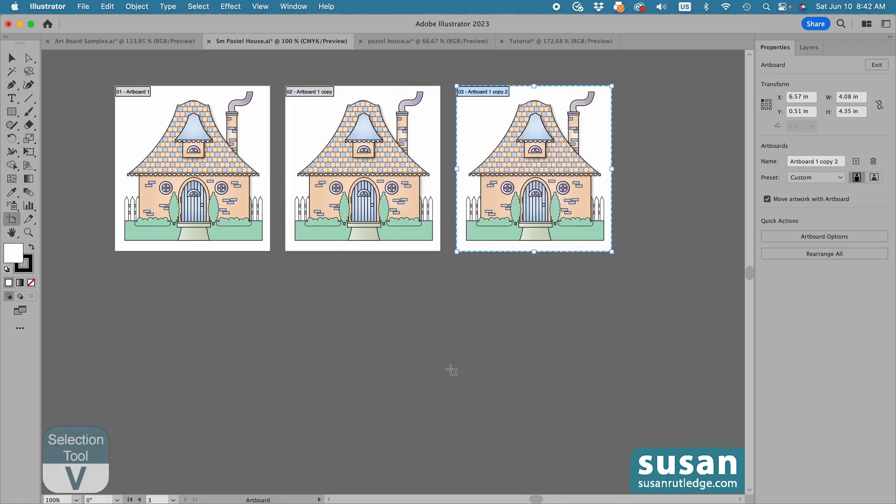
key("v")
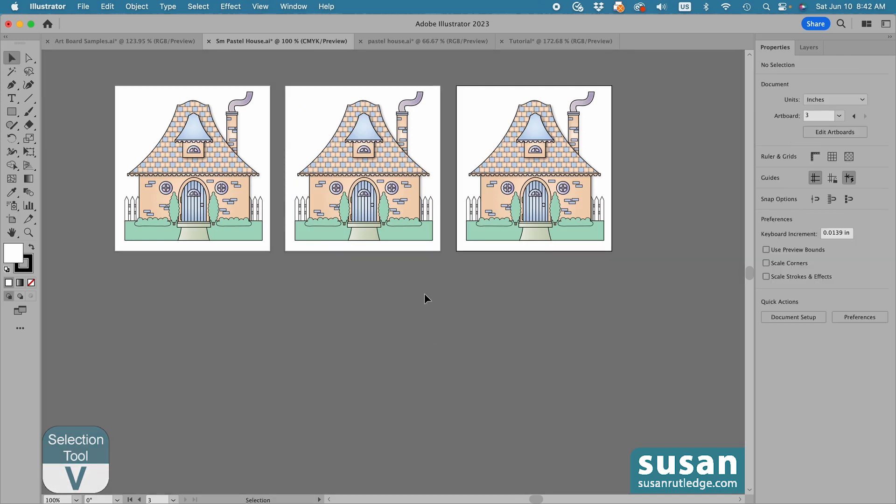
Recolor the house on the middle artboard to pink walls with light green accents and a greenish smoke plume
left_click(379, 185)
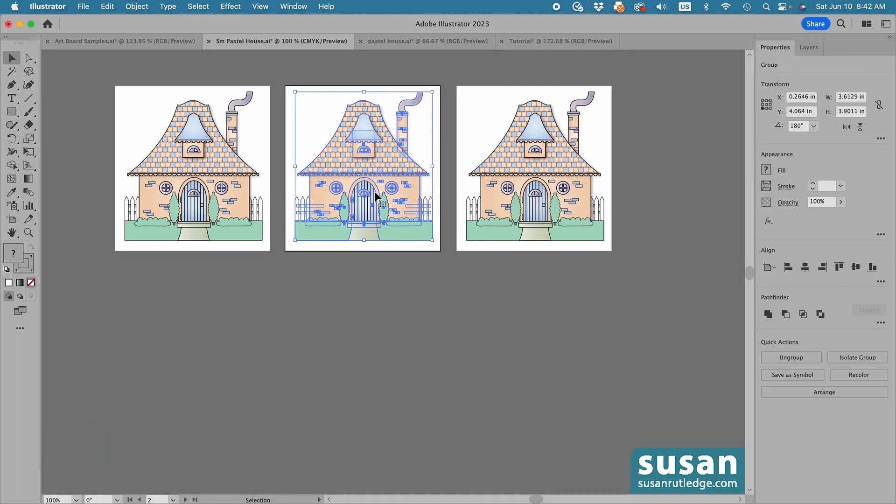
left_click(107, 7)
mouse_move(125, 227)
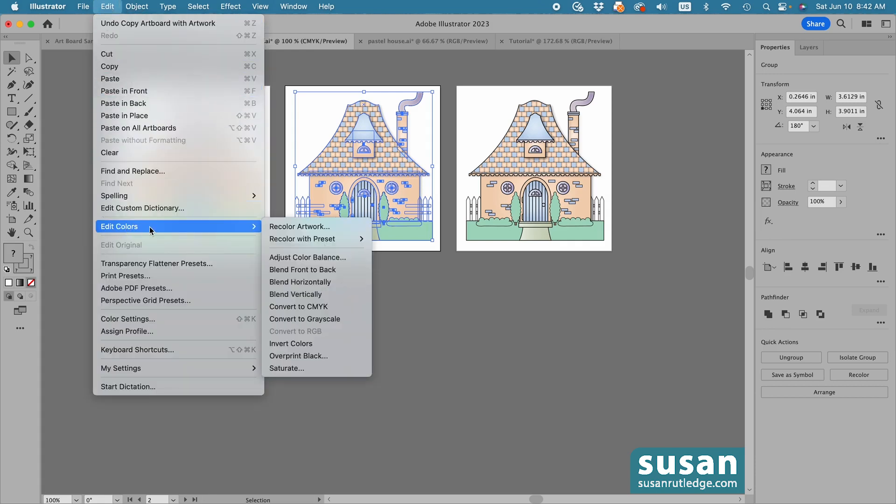
left_click(281, 226)
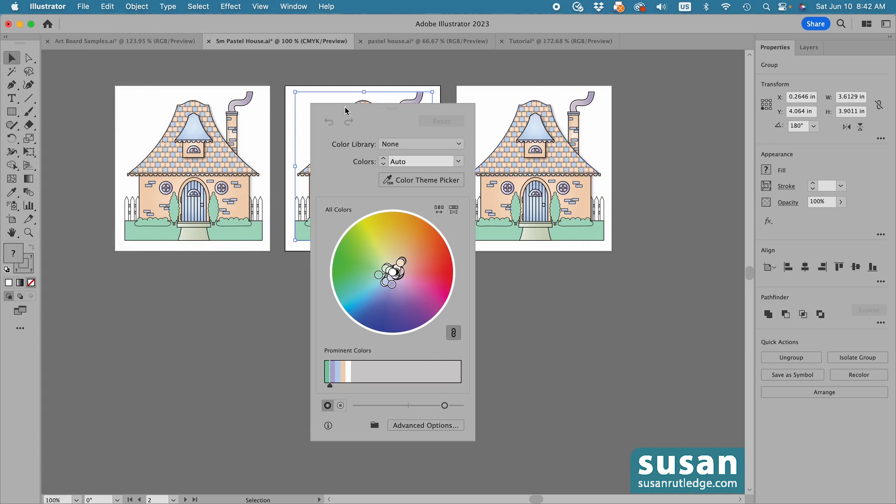
left_click_drag(345, 110, 576, 92)
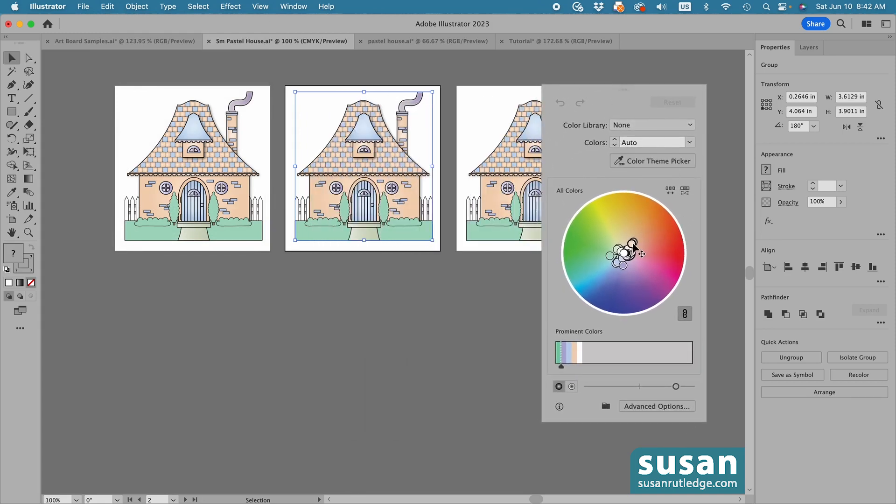
left_click_drag(632, 243, 642, 270)
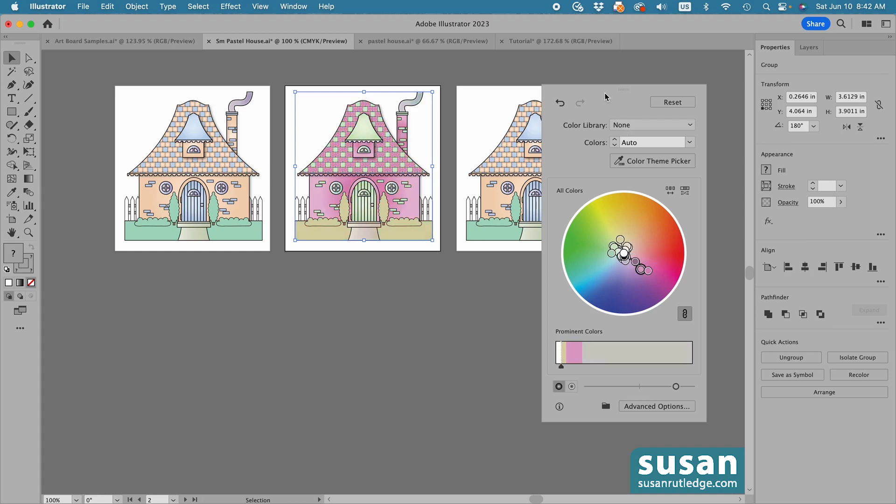
left_click_drag(594, 90, 209, 145)
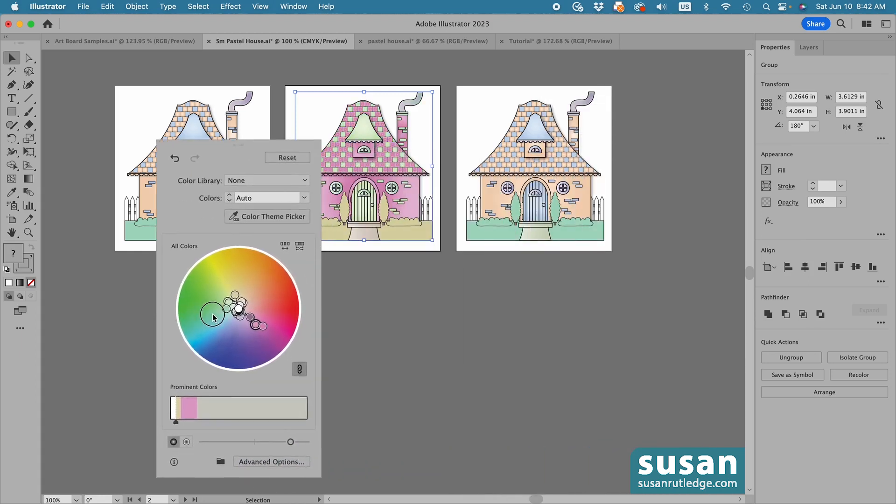
left_click_drag(212, 314, 195, 290)
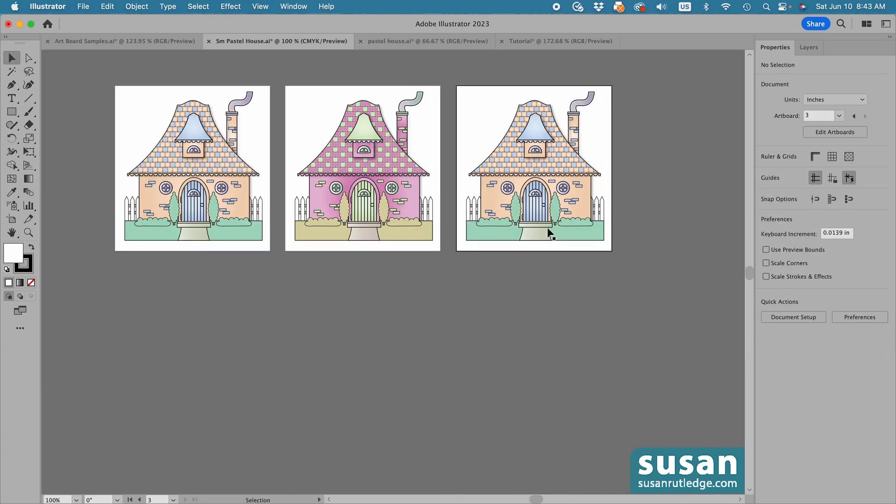
Recolor the house on the third artboard to lavender walls with pale yellow accents and a dark green smoke plume
left_click(537, 142)
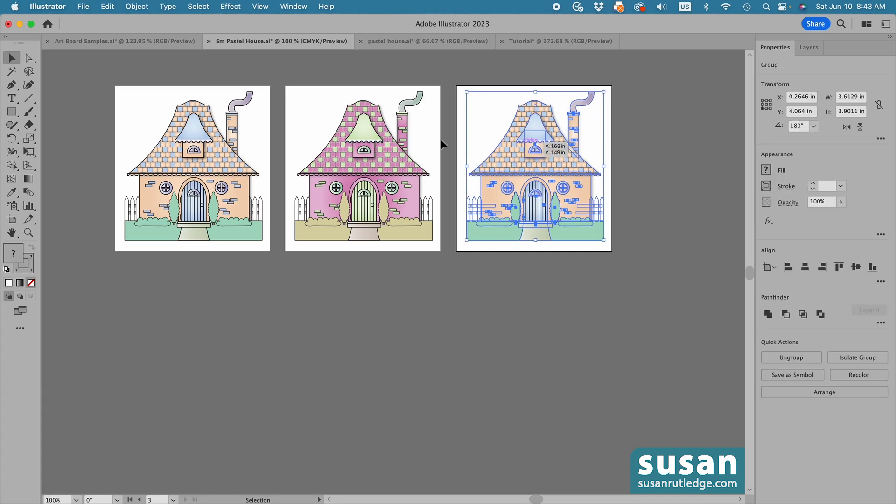
left_click(107, 6)
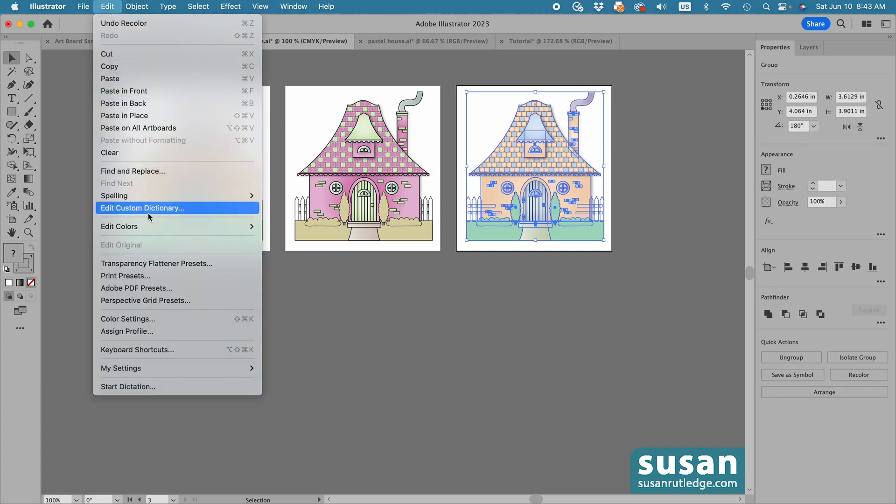
mouse_move(149, 226)
left_click(284, 226)
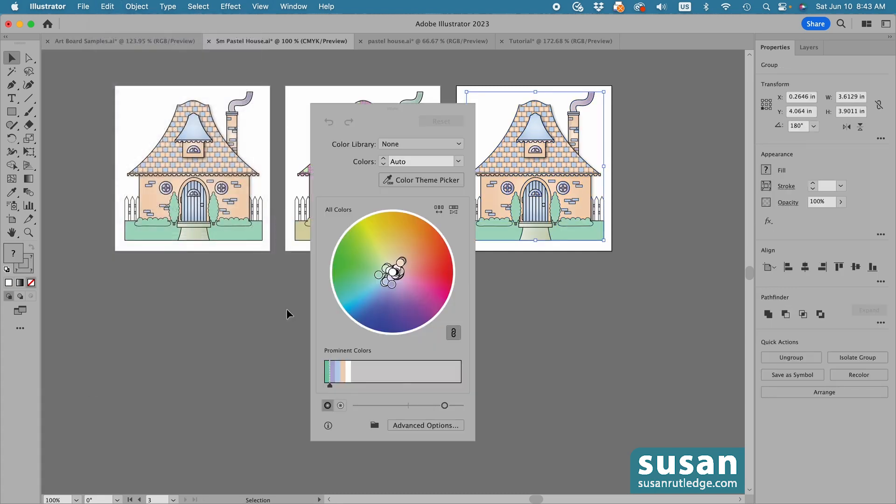
left_click_drag(333, 109, 263, 157)
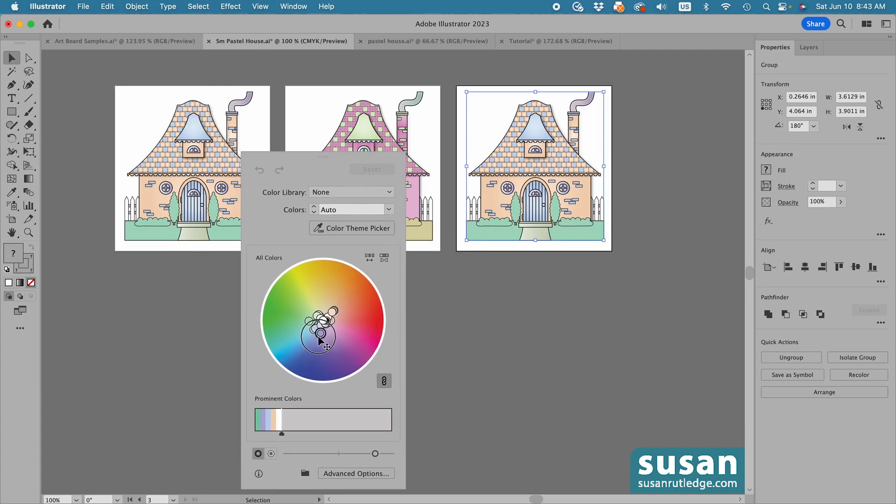
left_click_drag(319, 337, 275, 296)
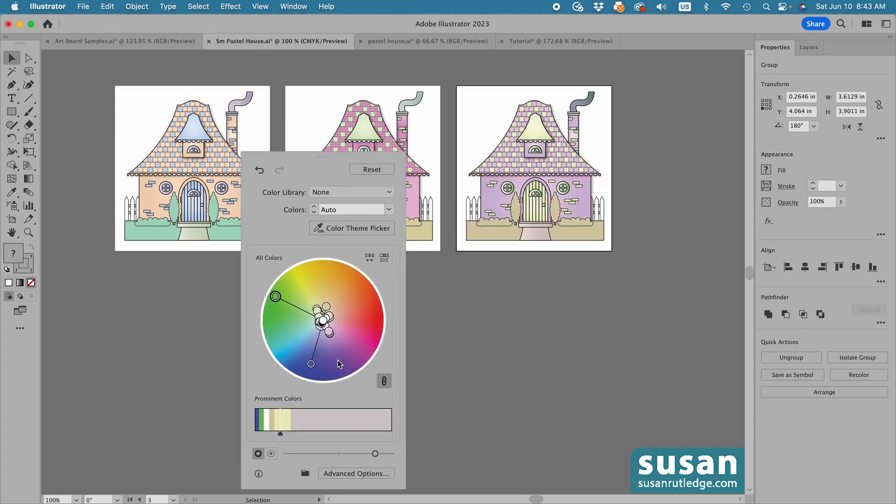
left_click(467, 347)
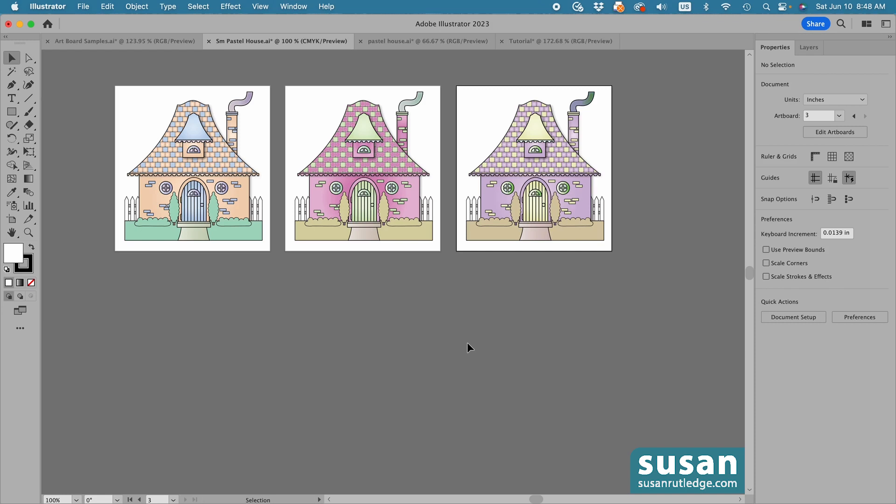
Rename the three artboards in order as Peach House, Pink House and Purple House
left_click(294, 7)
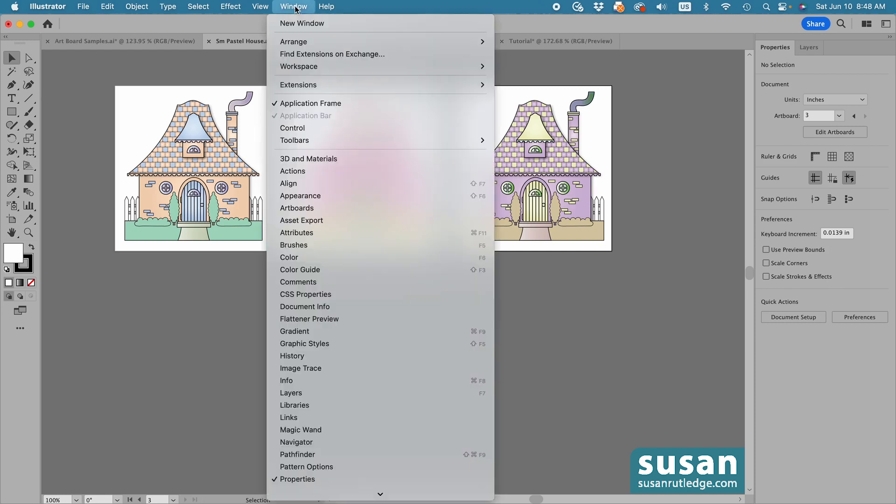
left_click(299, 208)
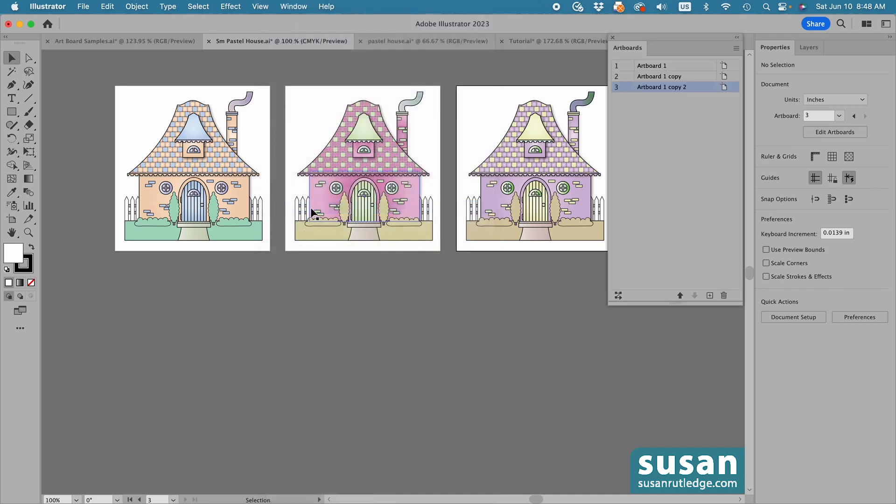
double_click(655, 68)
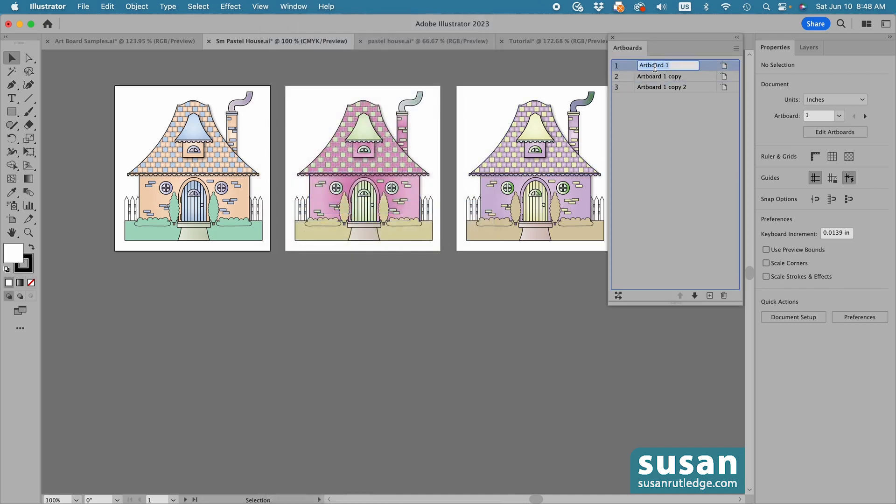
type("Peach House")
double_click(673, 77)
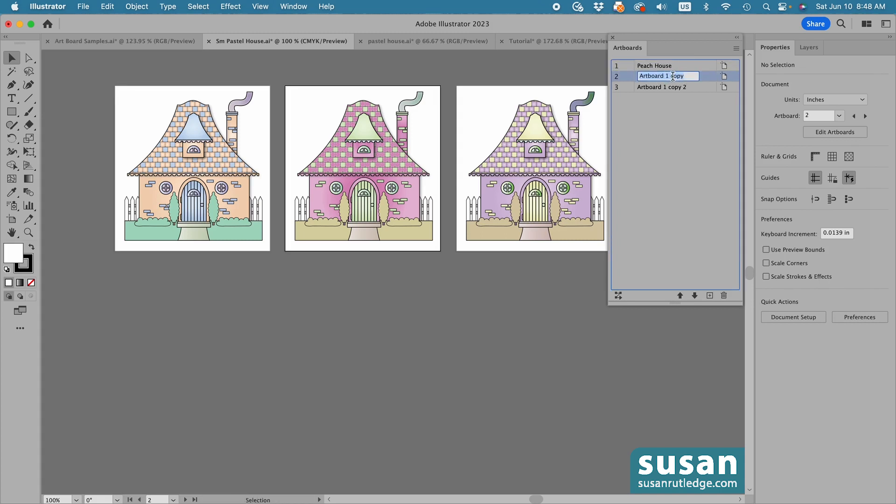
type("Pink House")
double_click(656, 88)
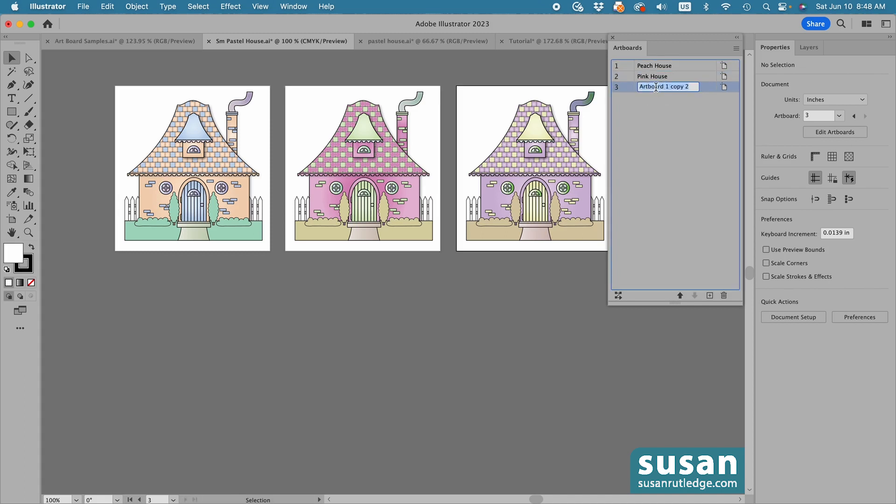
type("Purple House")
key("Return")
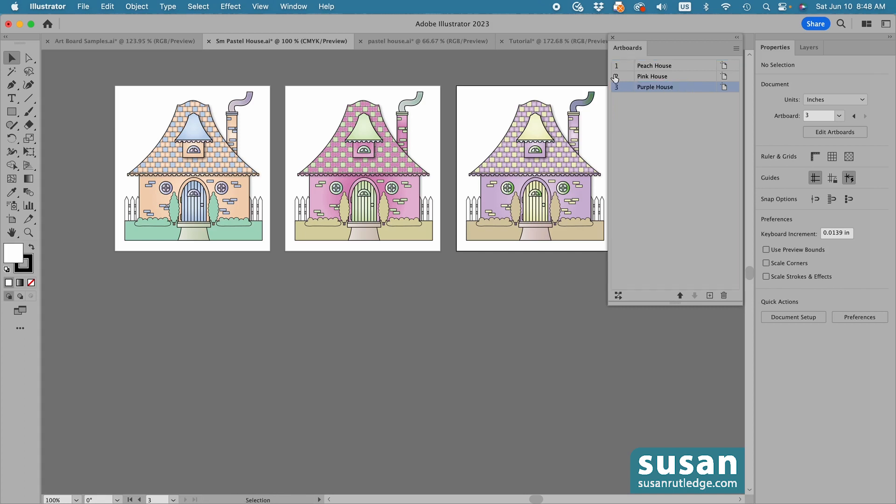
left_click(612, 38)
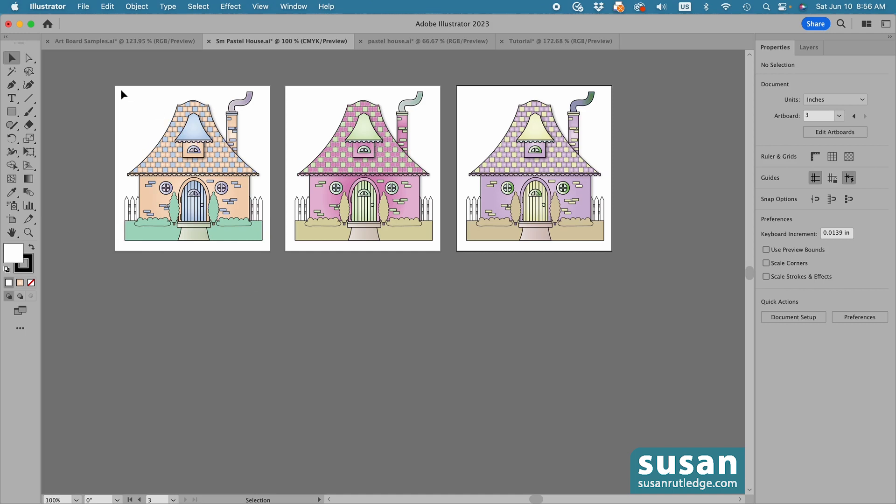
Fit the first artboard to the selected peach house artwork
left_click_drag(116, 87, 268, 247)
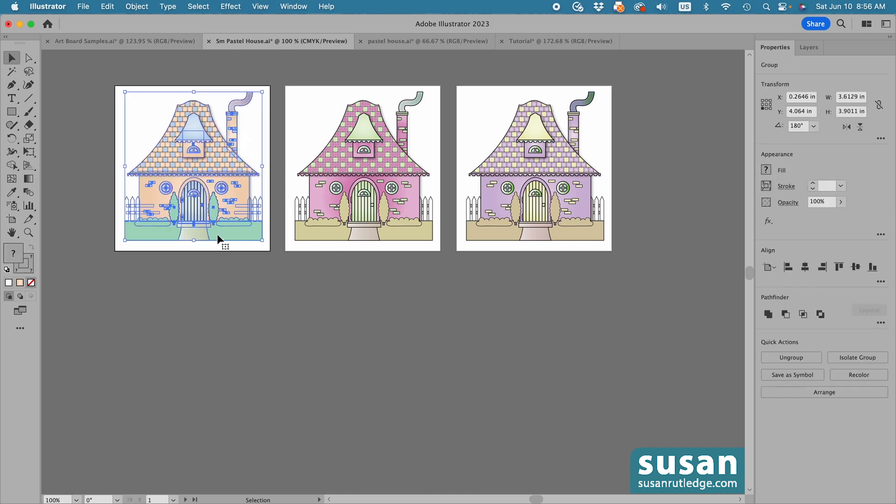
left_click(135, 6)
mouse_move(170, 468)
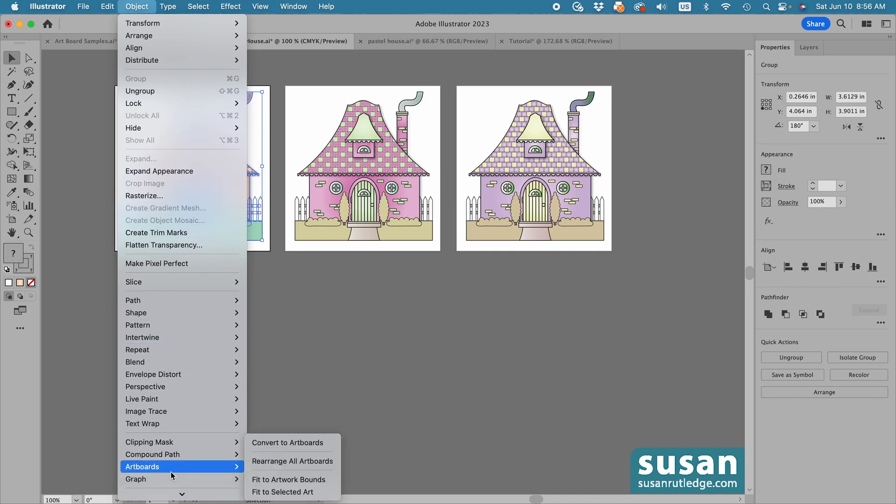
left_click(289, 492)
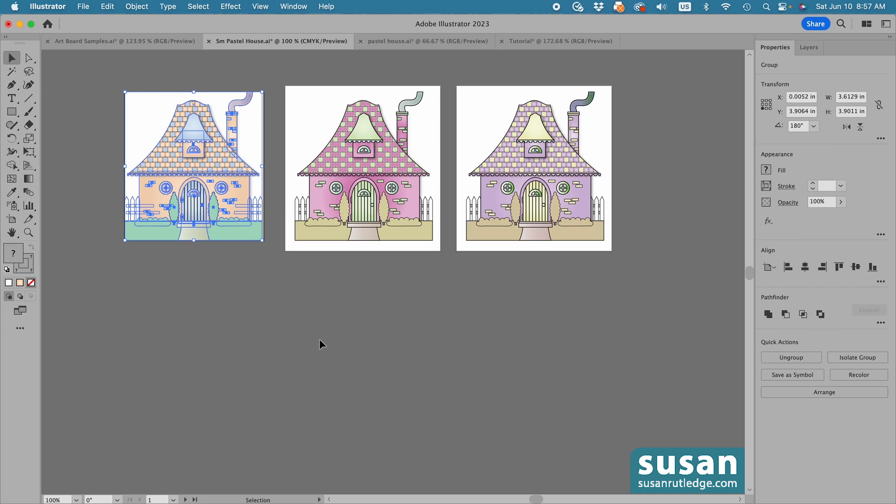
Remove the Drop Shadow effect from the main roof of the peach house
key("z")
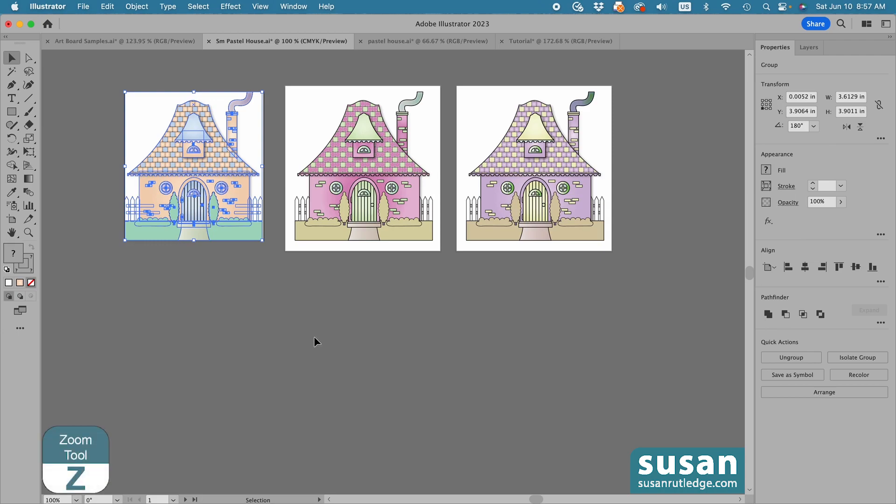
left_click_drag(231, 133, 394, 267)
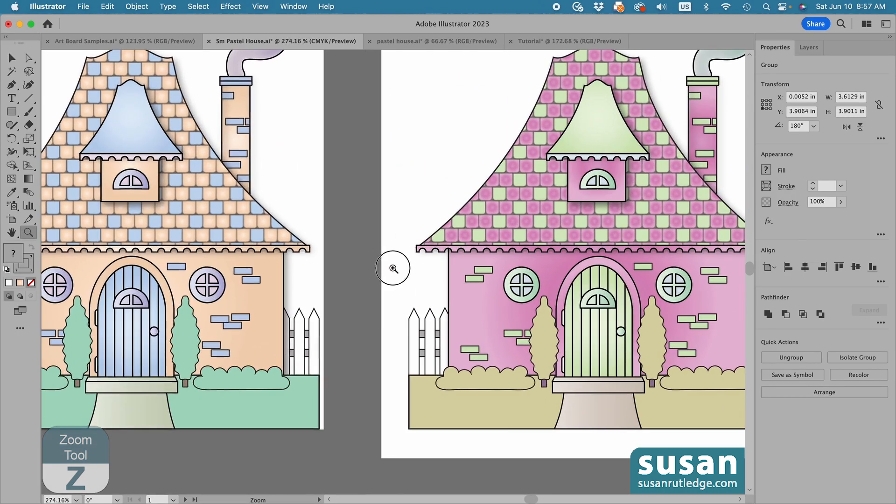
scroll(407, 438, "left", 2)
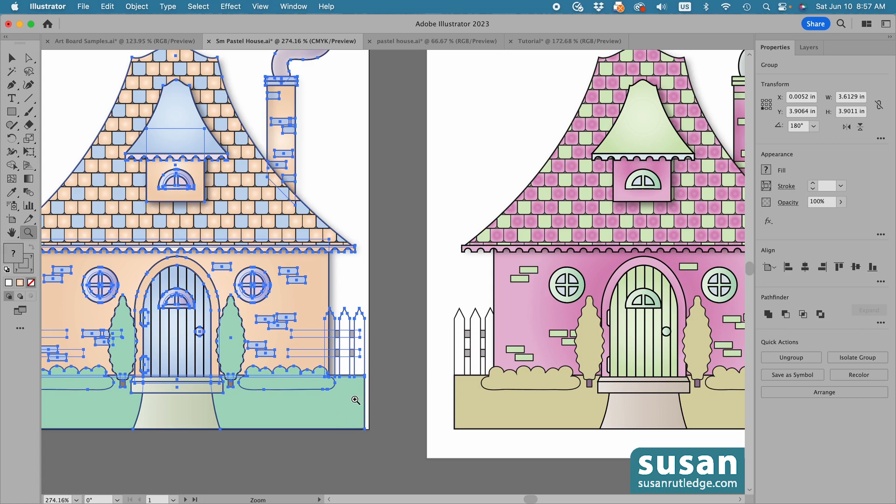
key("a")
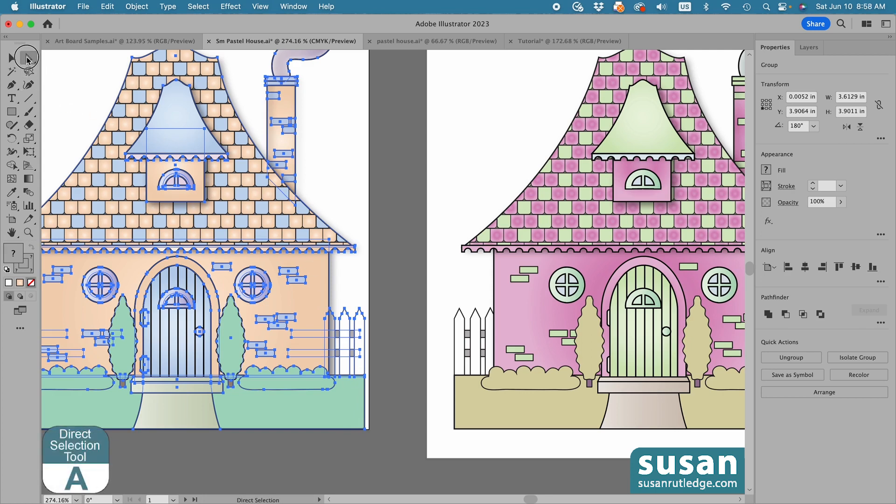
left_click(365, 206)
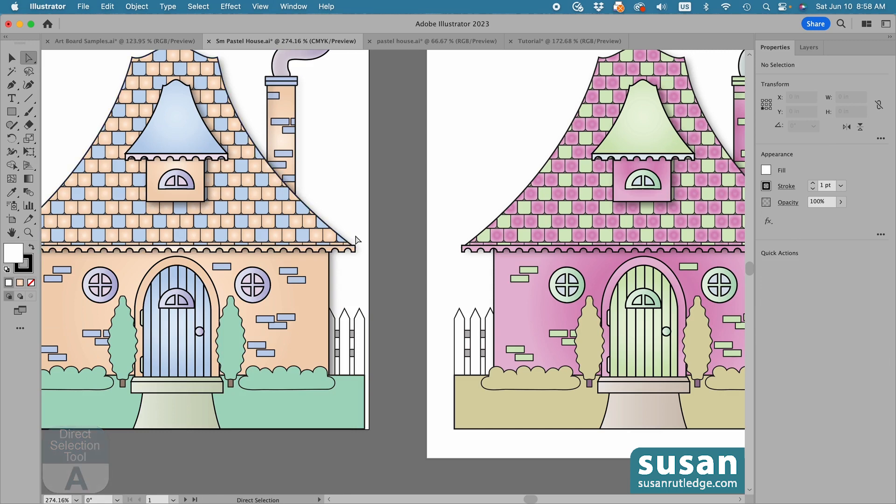
left_click(338, 235)
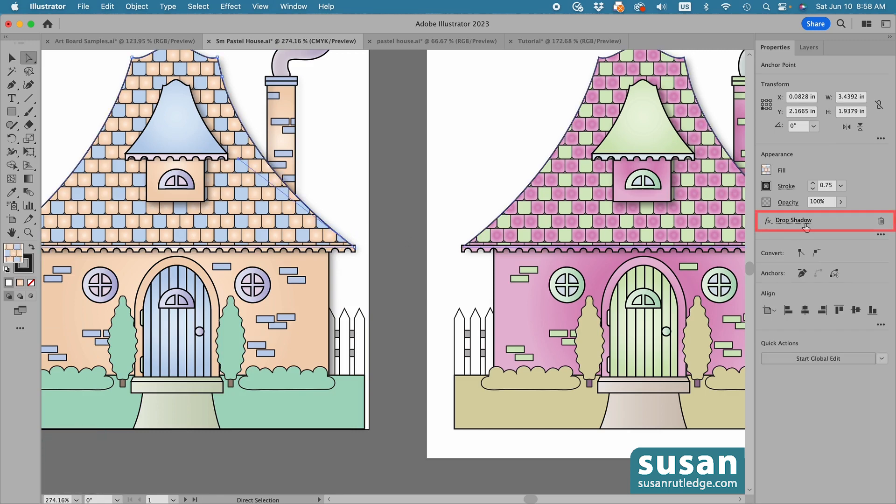
left_click(881, 221)
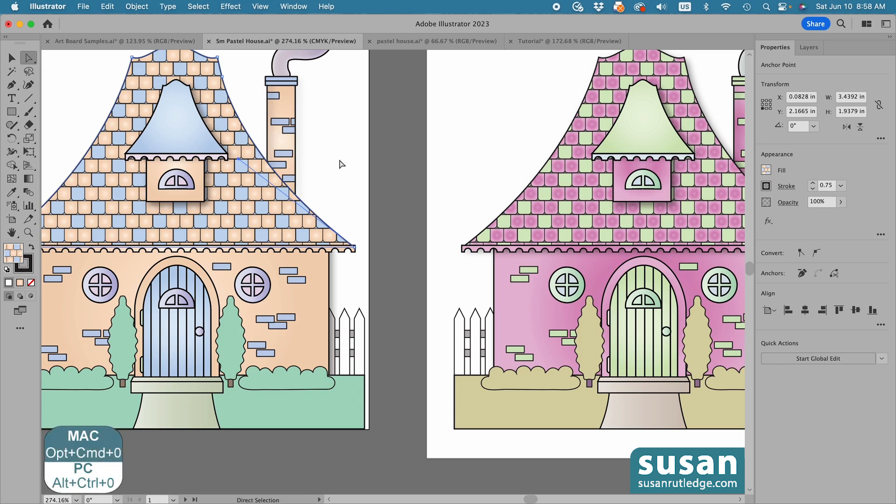
Select the whole peach house group and refit its artboard to the selected art, leaving nothing selected
key("alt+super+0")
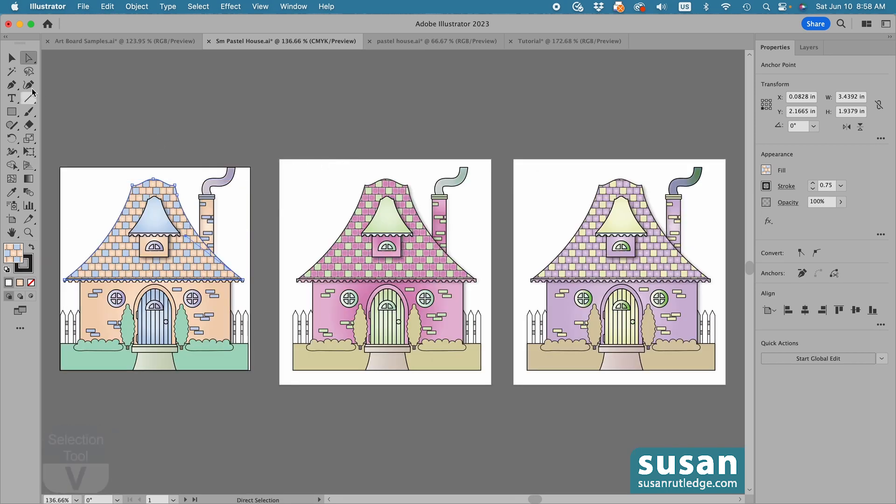
left_click(12, 58)
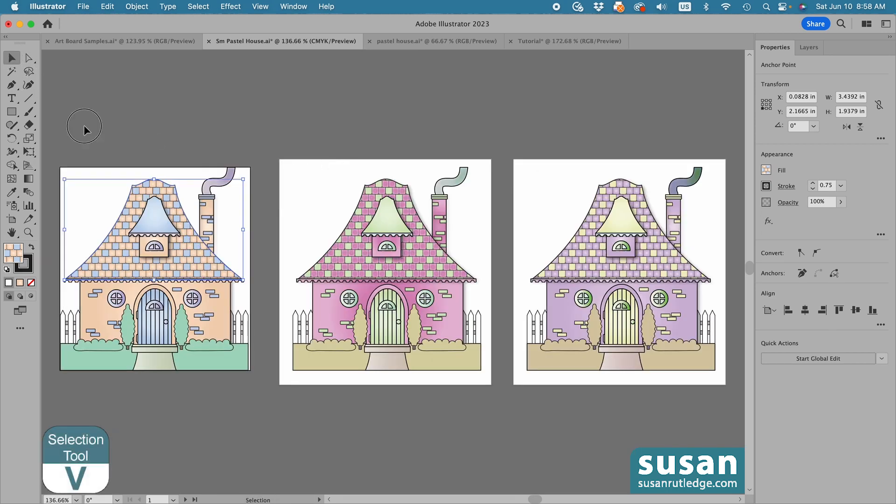
left_click(77, 150)
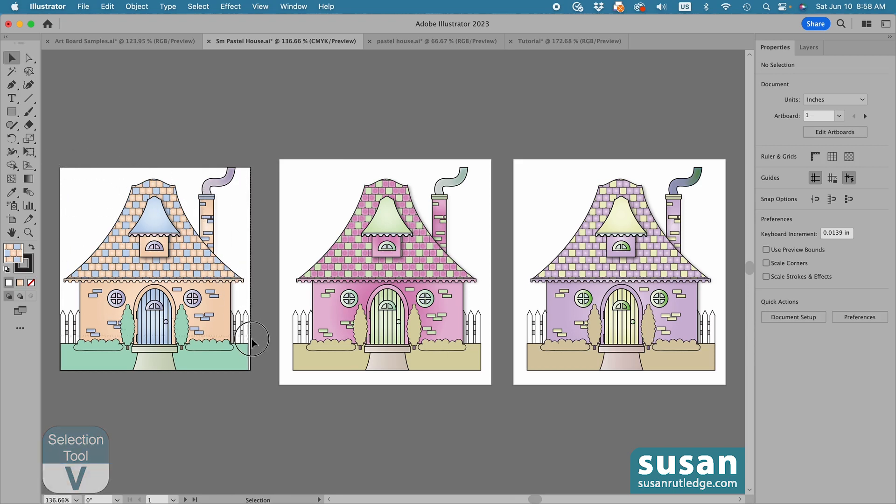
left_click(254, 377)
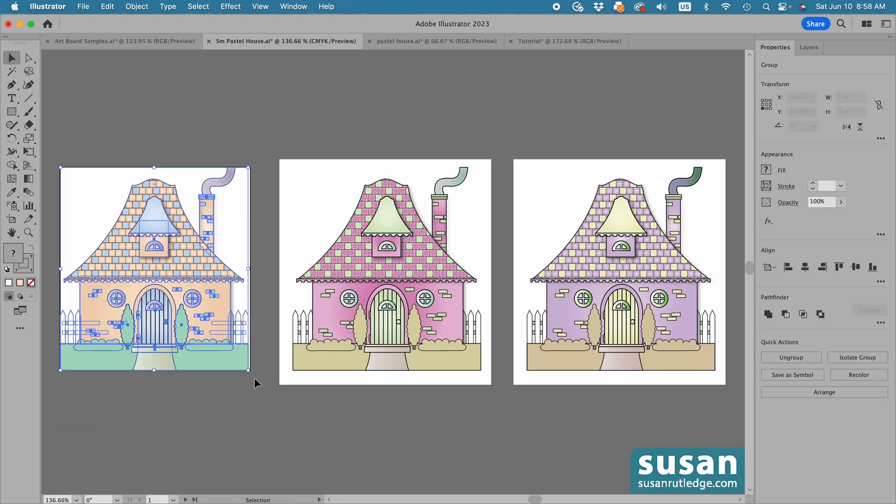
left_click(136, 7)
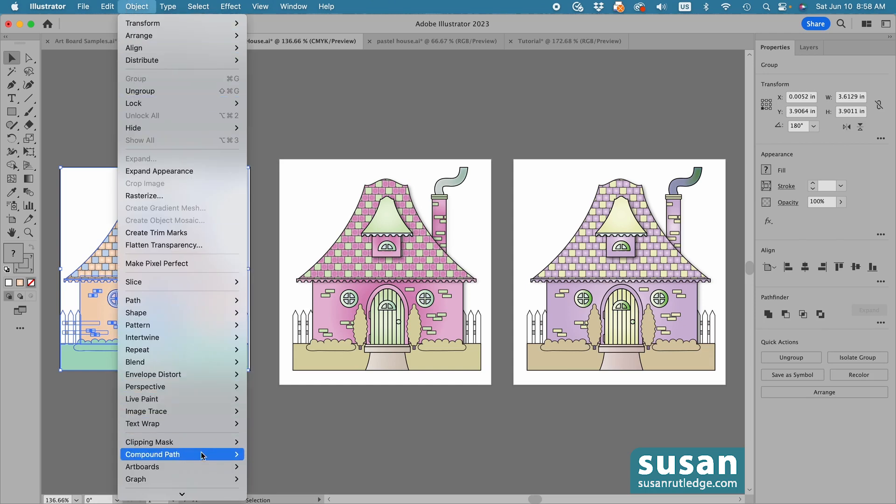
mouse_move(202, 469)
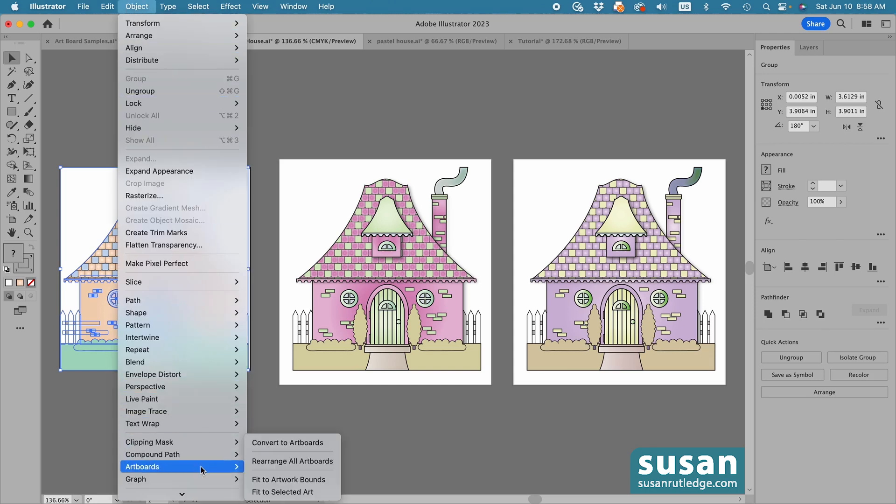
left_click(280, 491)
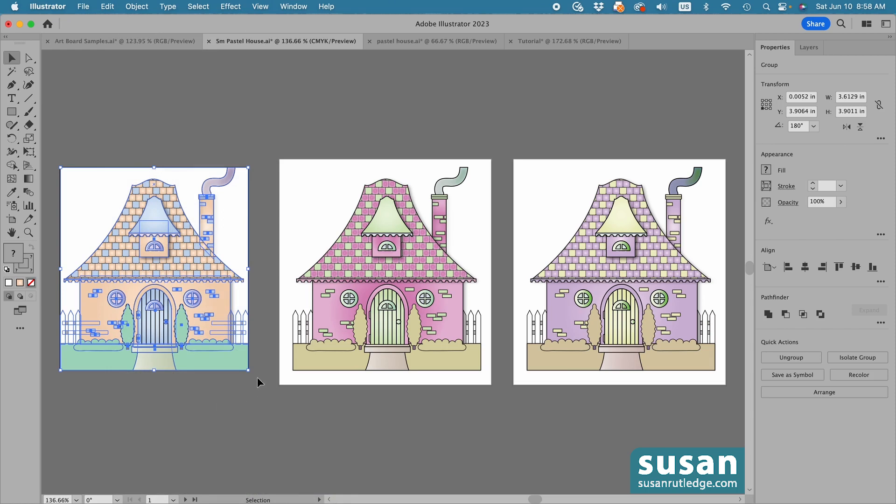
left_click(220, 386)
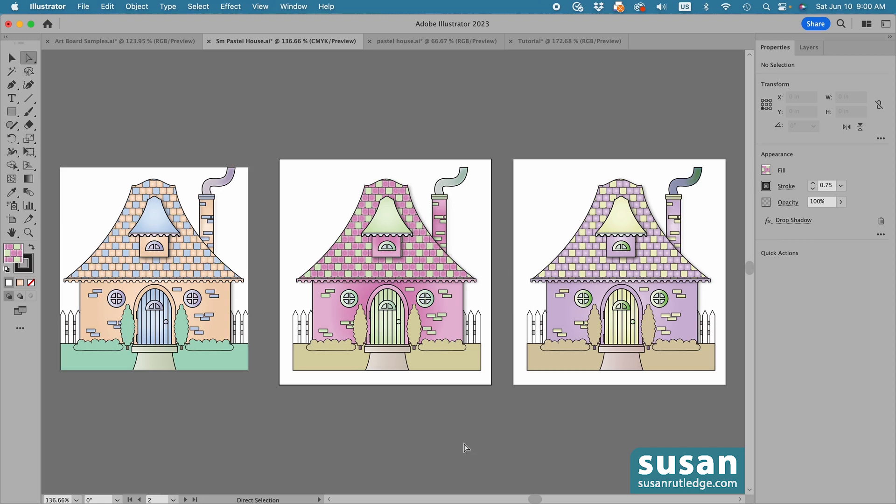
Remove the Drop Shadow effect from the main roofs of the pink and purple houses
left_click(471, 279)
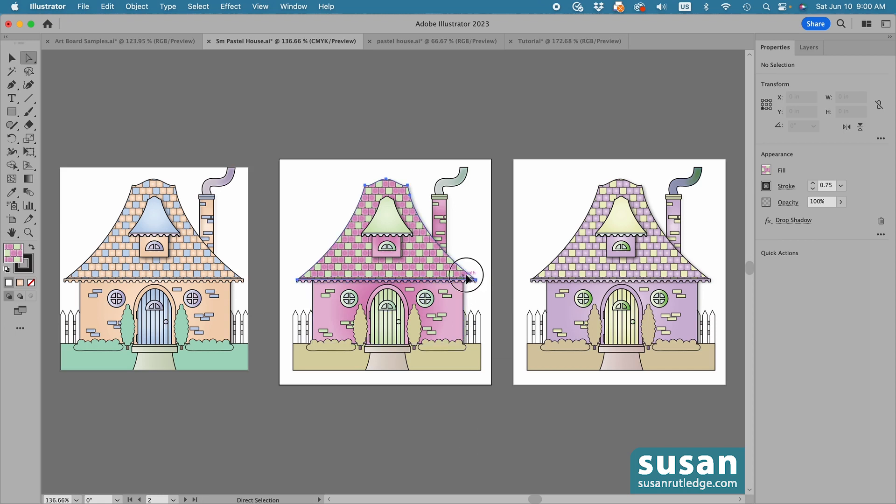
left_click(881, 222)
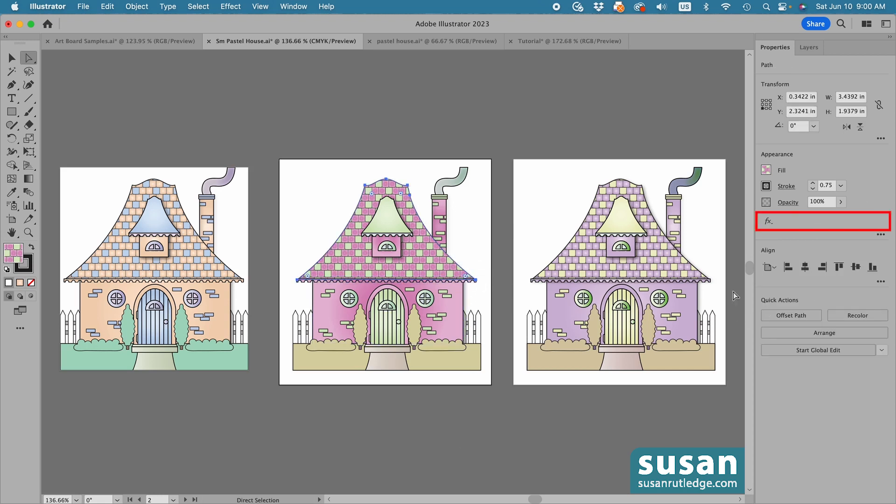
left_click(693, 273)
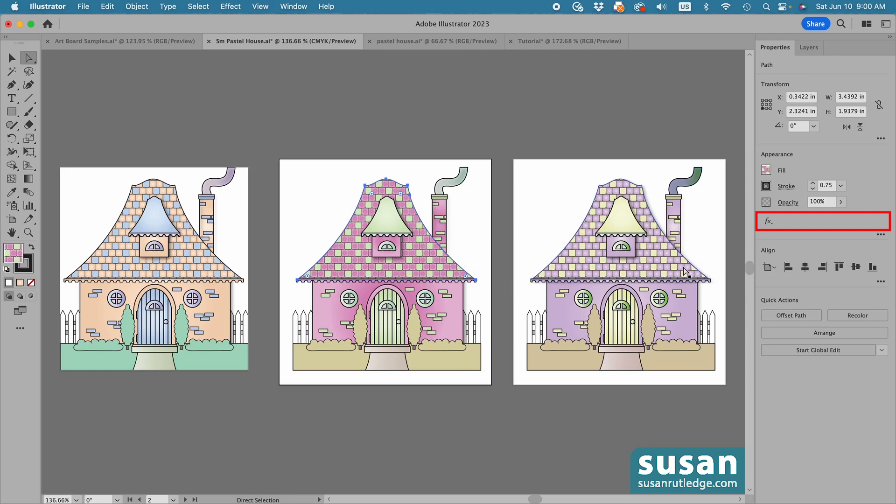
left_click(881, 221)
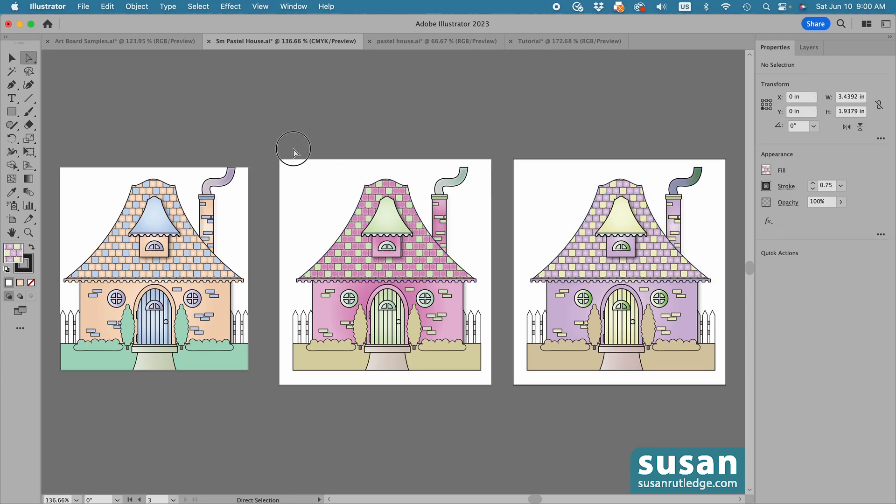
Select the pink house artwork, fit the middle artboard to the artwork bounds, and deselect with the Selection tool active
left_click_drag(294, 149, 493, 386)
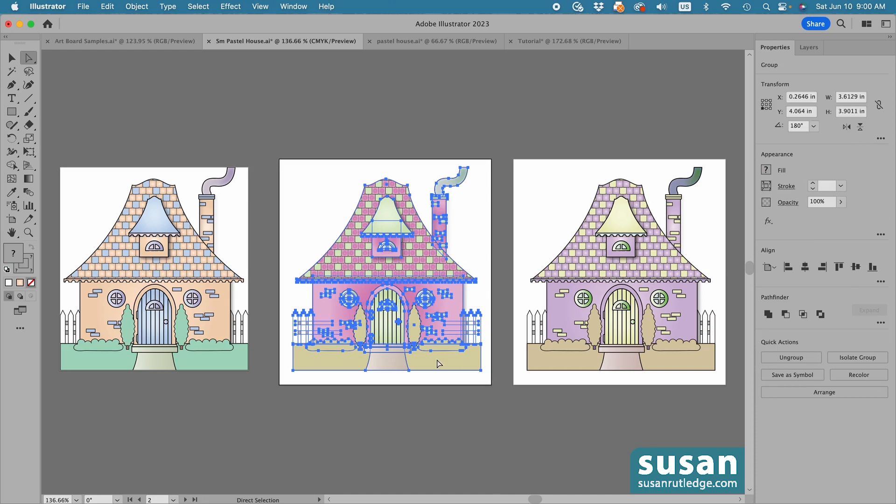
left_click(137, 6)
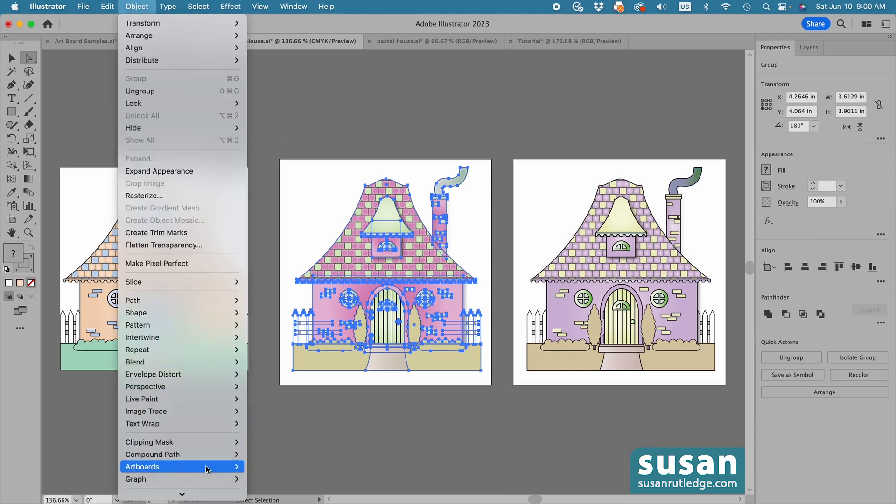
mouse_move(208, 468)
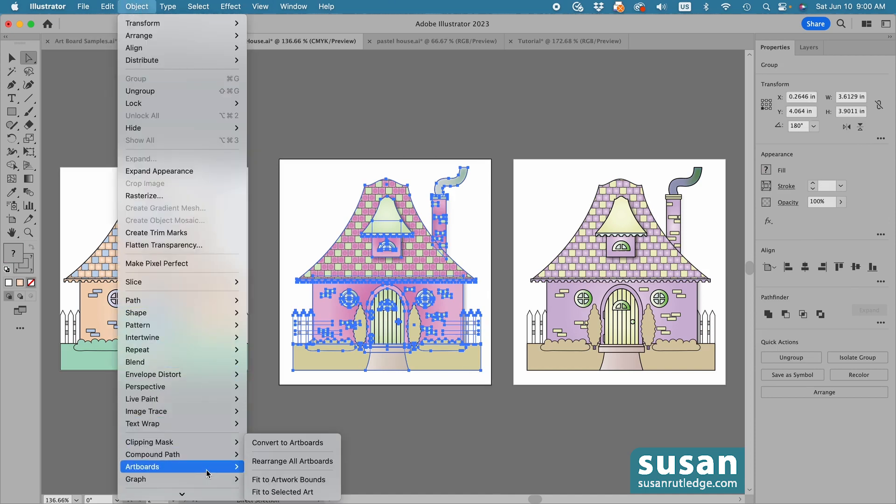
left_click(281, 480)
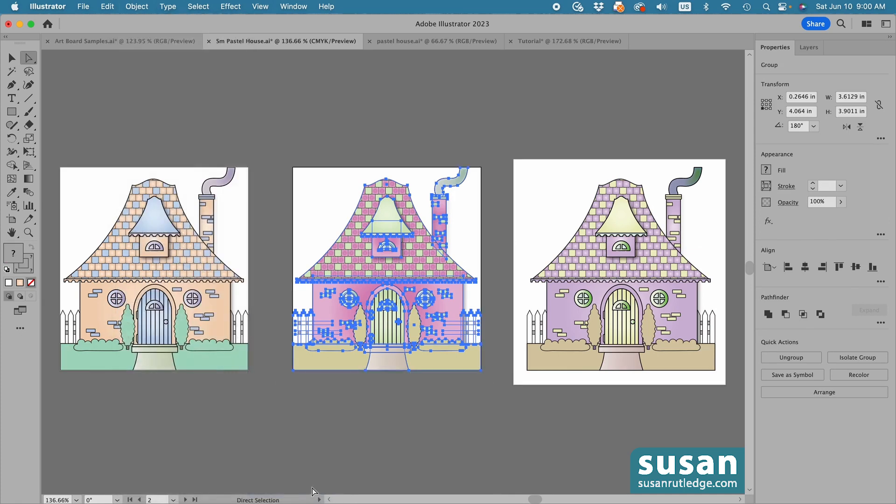
left_click(500, 133)
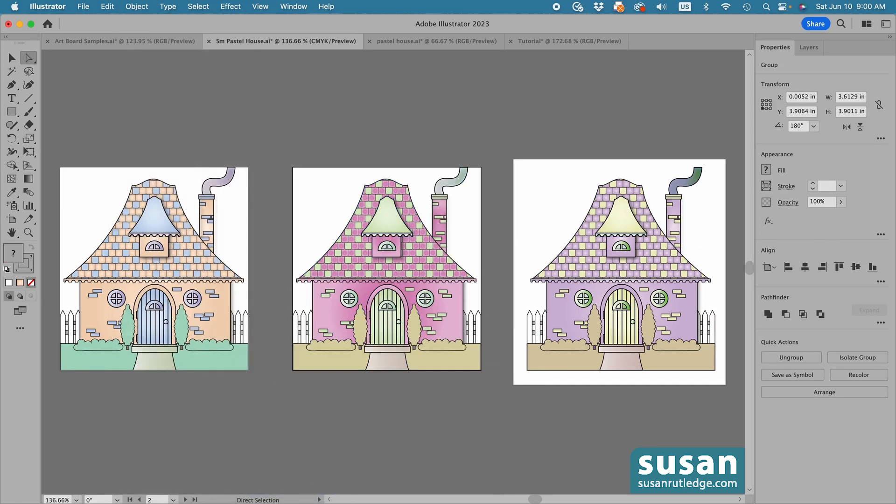
key("v")
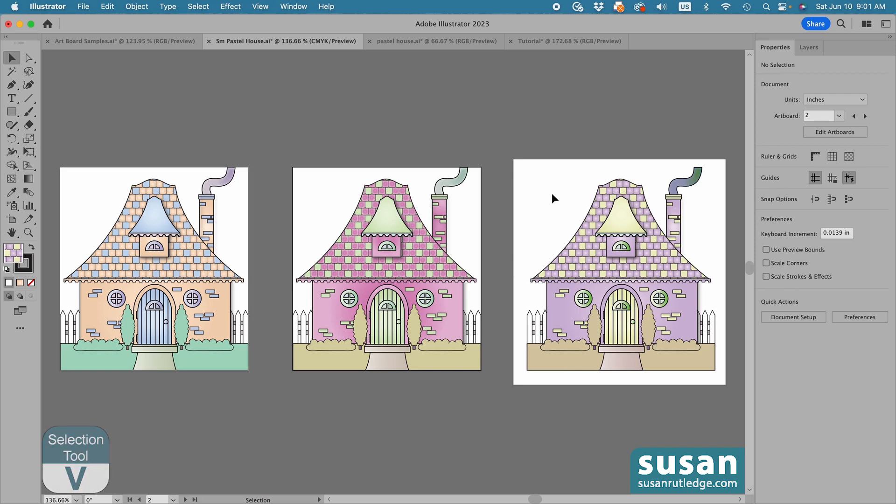
Select the purple house artwork, fit the third artboard to the selected art, and deselect everything
left_click(541, 181)
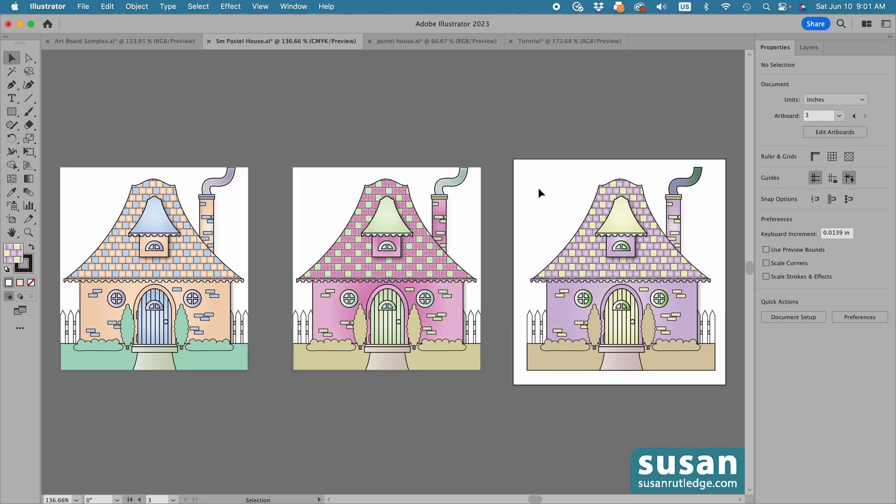
left_click_drag(532, 161, 711, 381)
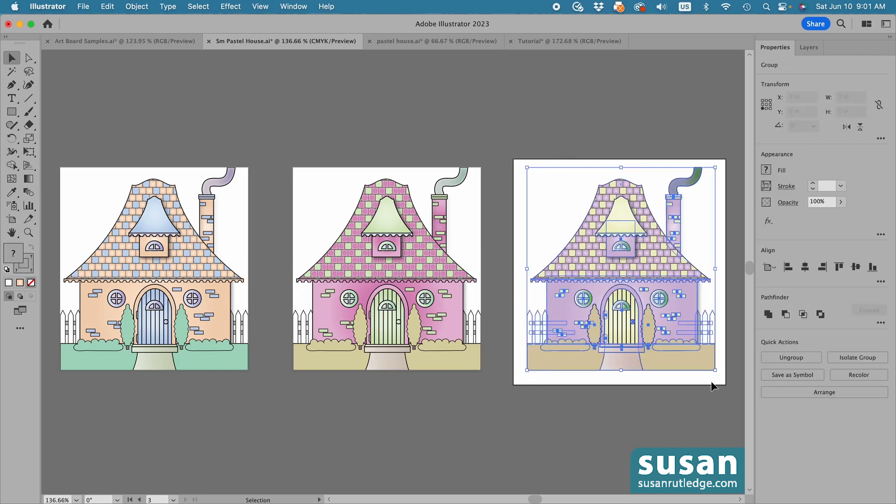
left_click(137, 7)
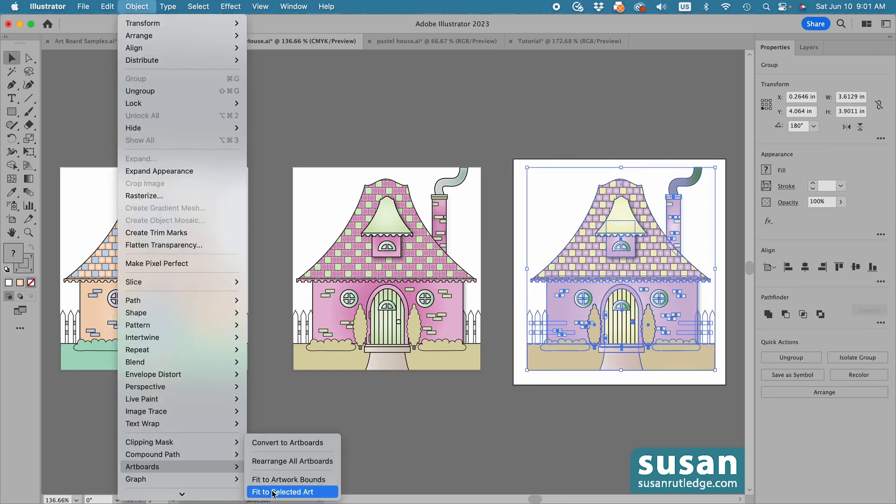
left_click(282, 493)
left_click(508, 420)
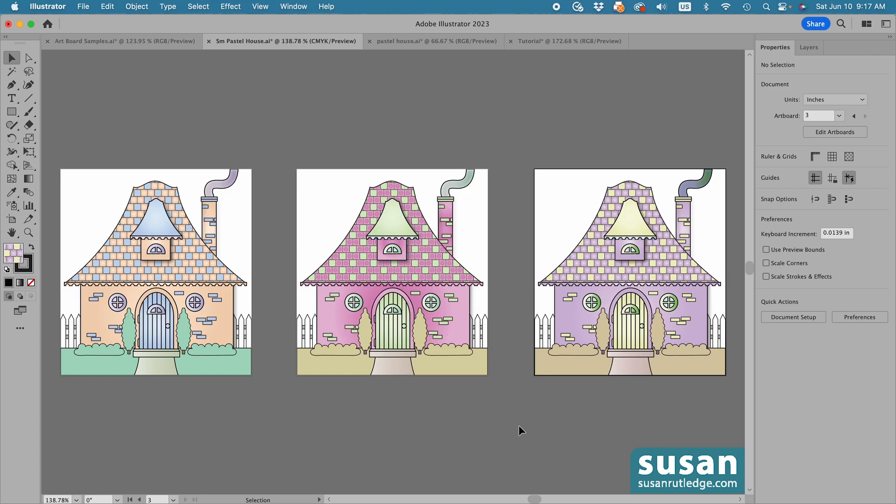
Start an Export As of the house artboards to the Desktop with the file name SPH
left_click(83, 6)
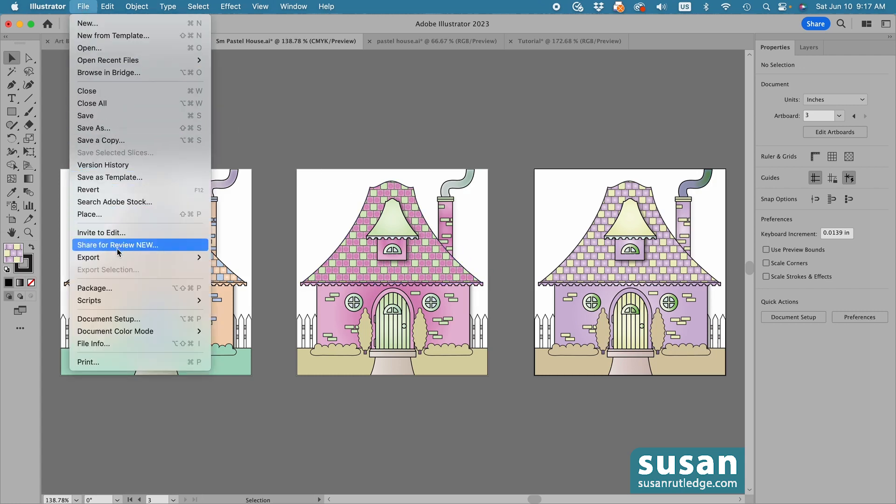
mouse_move(118, 258)
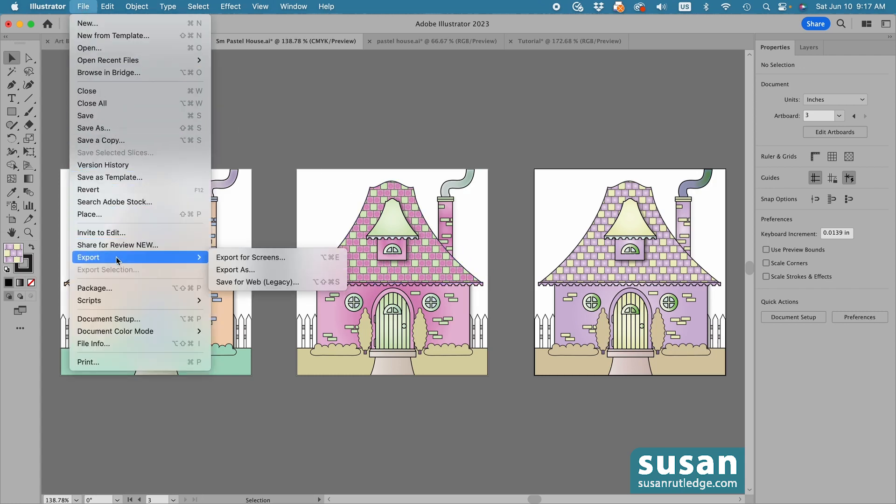
left_click(238, 270)
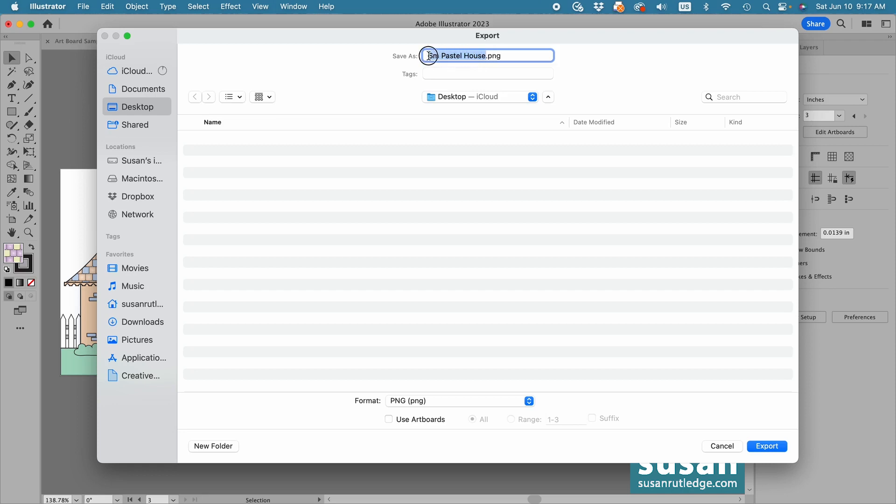
type("SP")
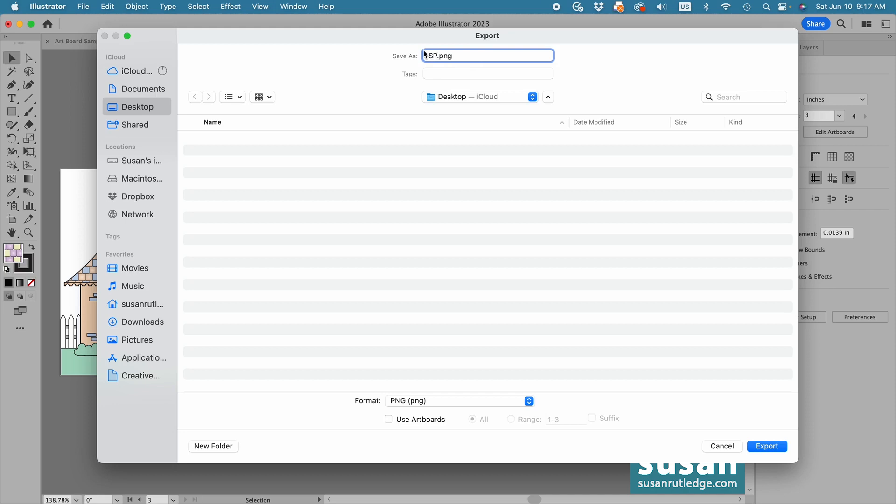
type("H")
Keep PNG as the export format, turn on Use Artboards for all artboards, and proceed with the export
left_click(456, 406)
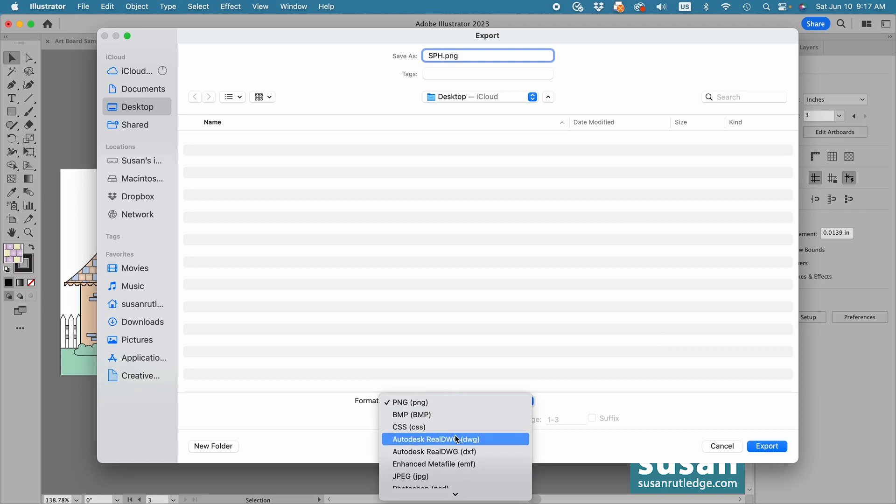
mouse_move(455, 497)
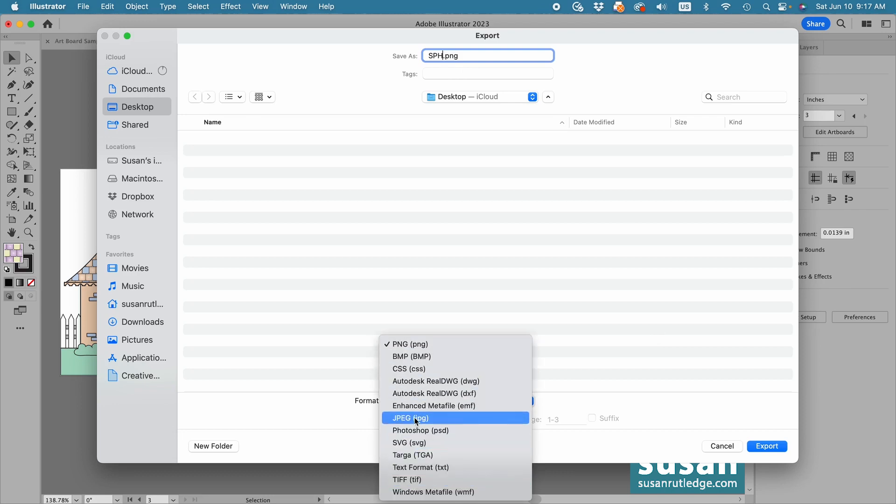
left_click(340, 356)
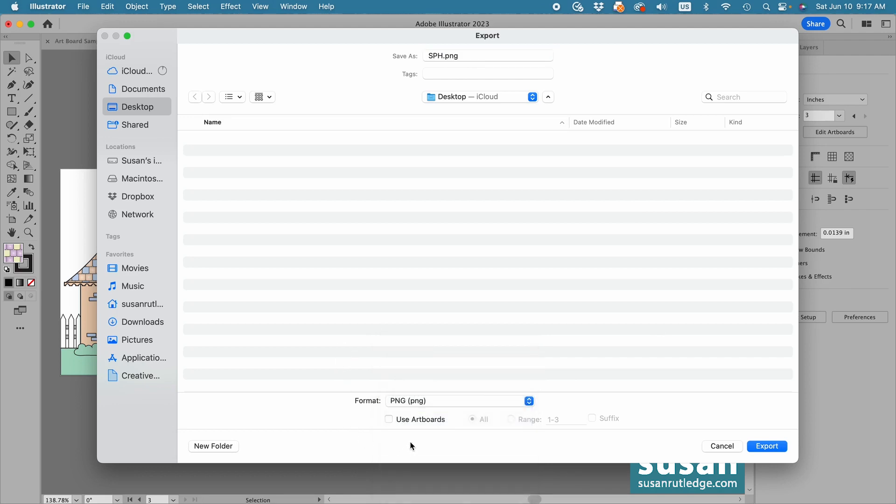
left_click(390, 419)
left_click(511, 419)
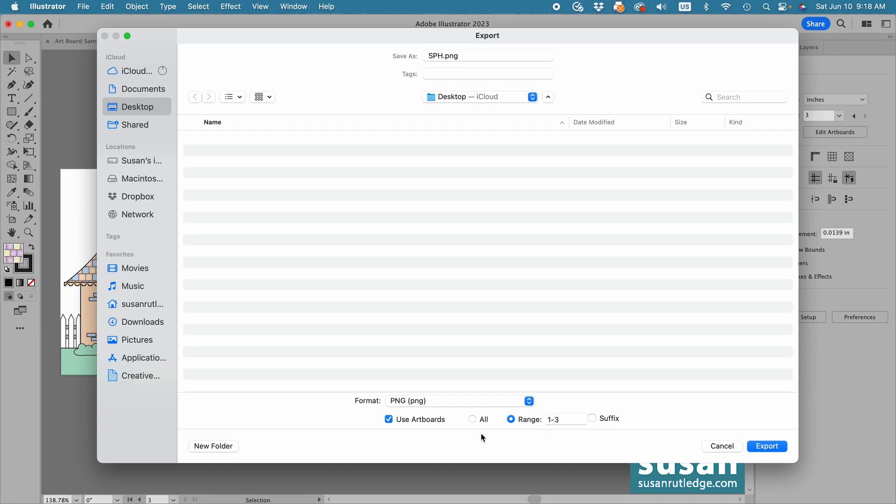
left_click(474, 419)
left_click(765, 445)
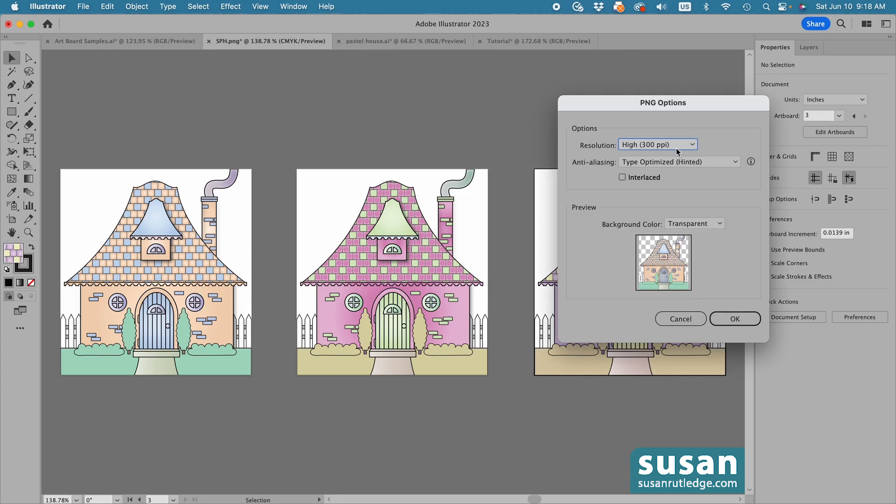
Complete the PNG export at High (300 ppi) with a transparent background, view the exported files on the desktop, and return to Illustrator
left_click(707, 226)
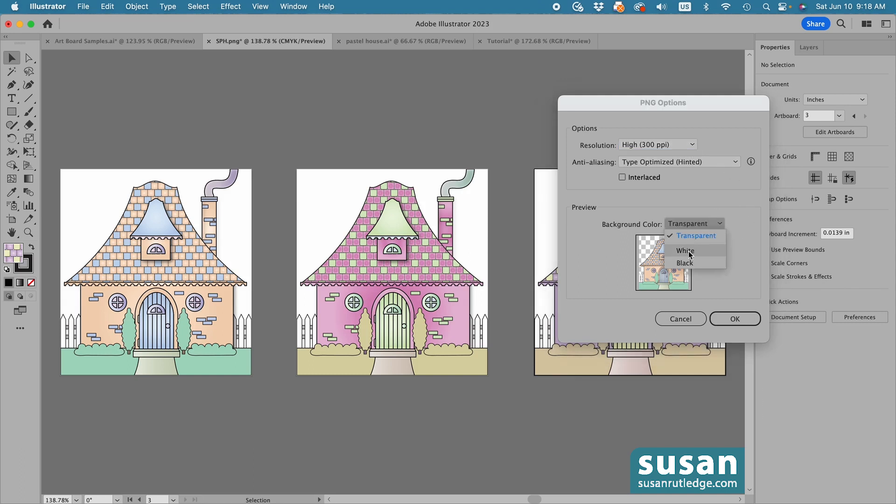
left_click(733, 245)
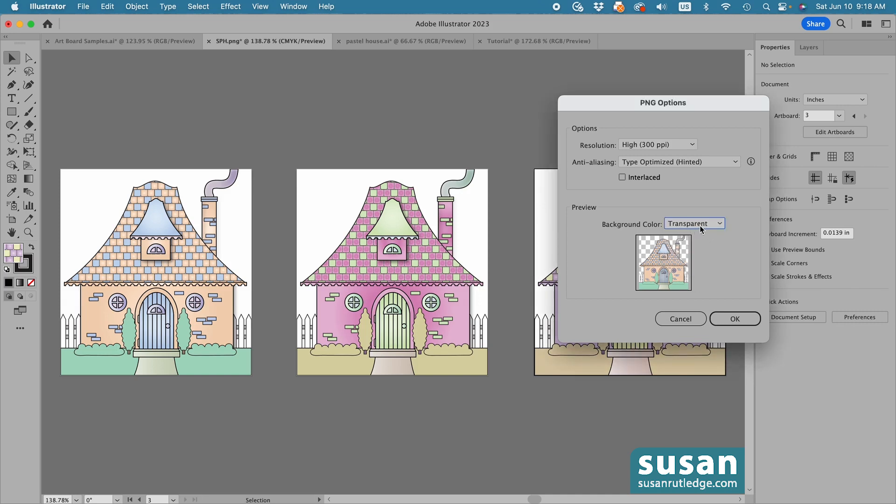
left_click(737, 320)
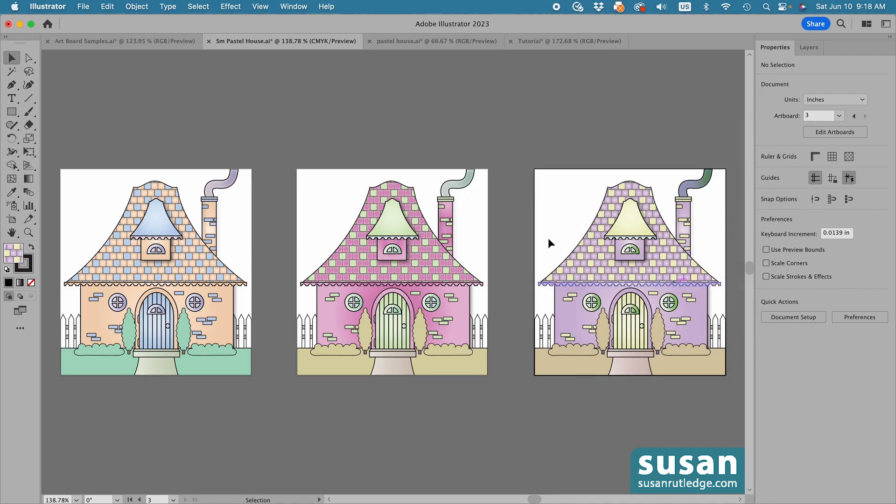
left_click(20, 24)
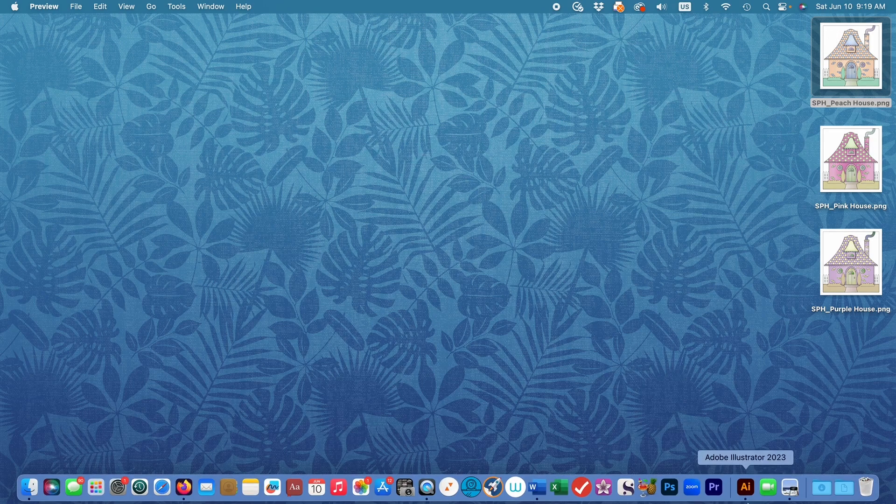
left_click(746, 489)
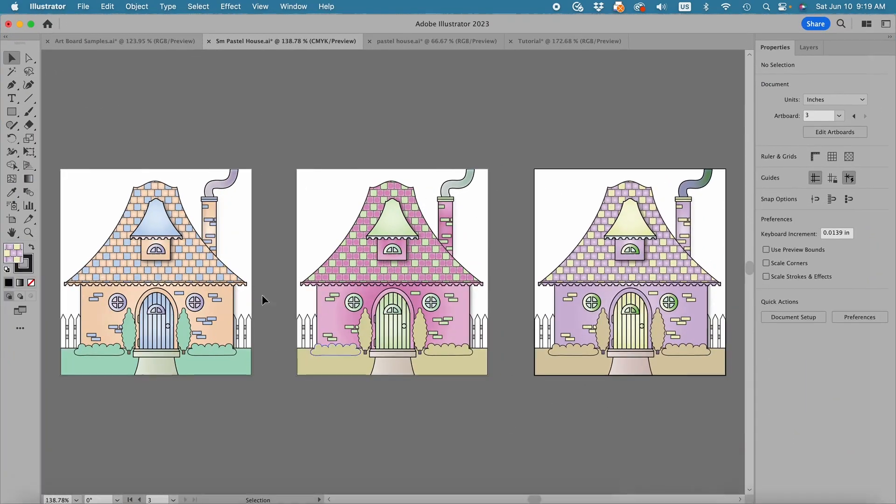
Create a new document from the recent 15 x 10 in RGB preset with one artboard
left_click(82, 6)
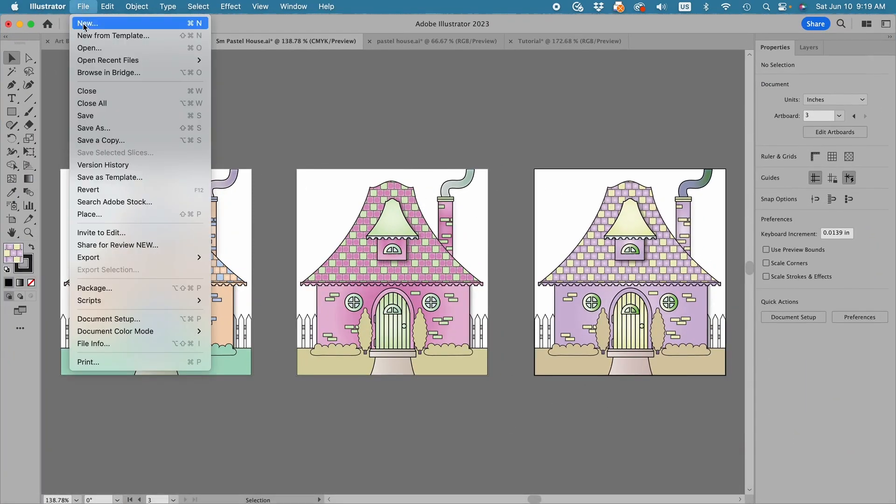
left_click(85, 24)
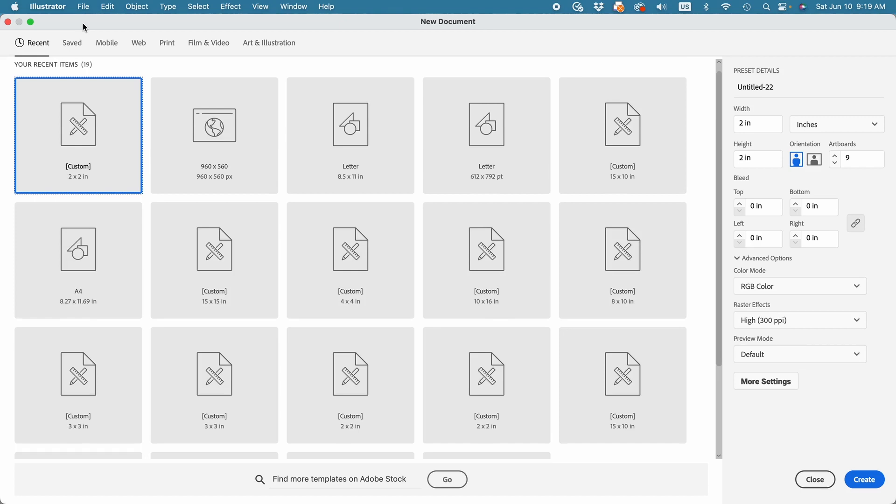
left_click(617, 125)
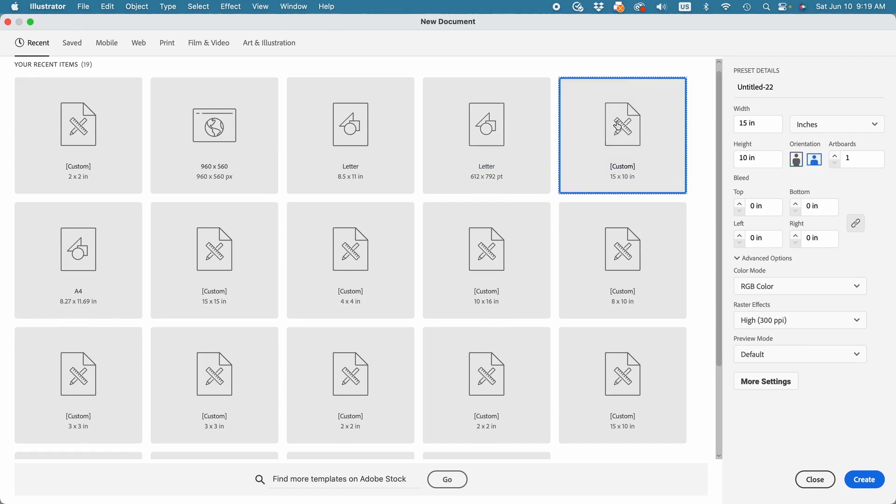
left_click(864, 480)
Create a 15 x 10 in rectangle and center it horizontally and vertically on the artboard
key("v")
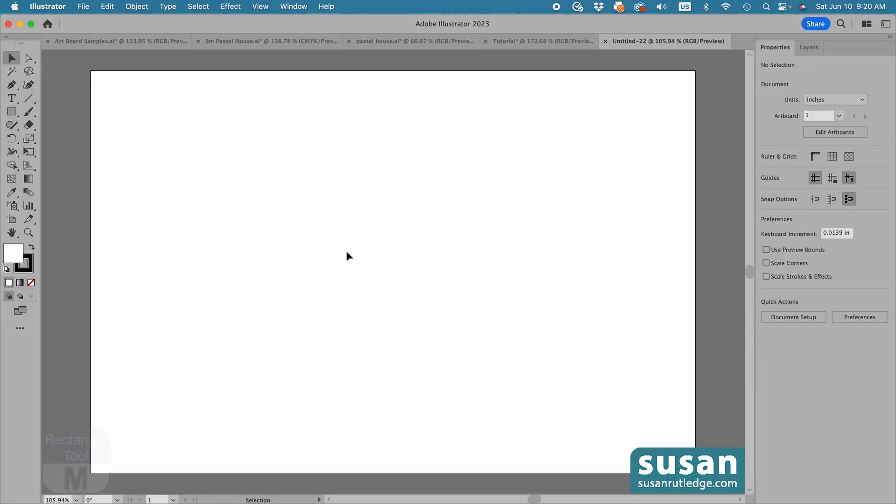
key("m")
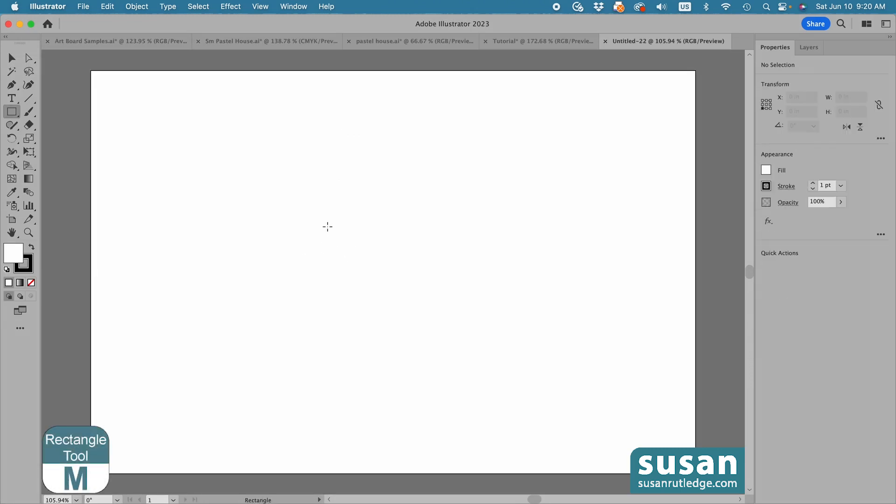
left_click(326, 208)
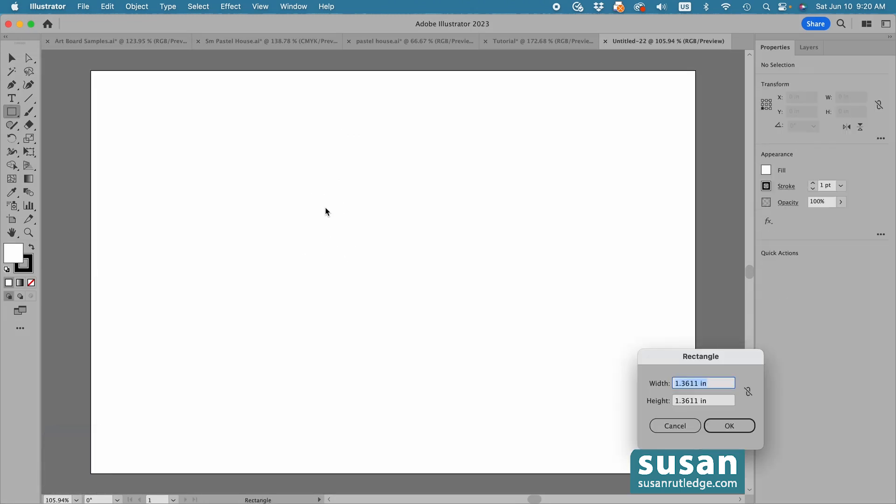
type("15")
key("Tab")
key("BackSpace")
type("10")
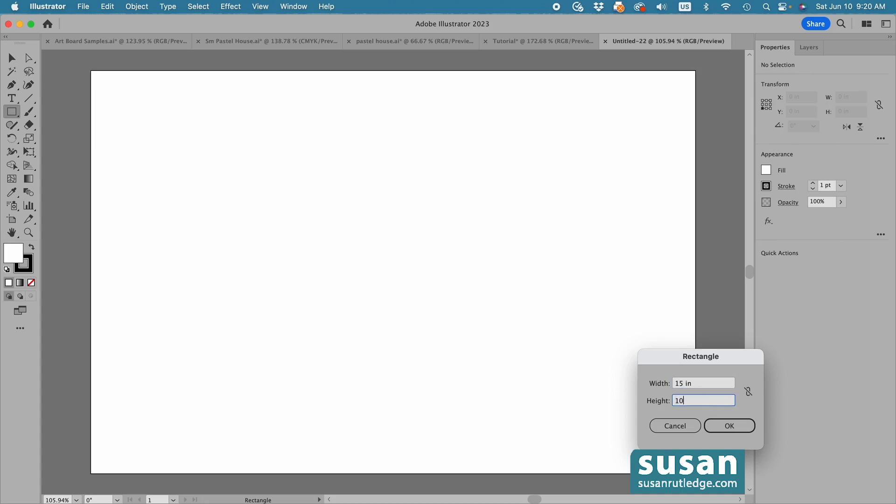
key("Return")
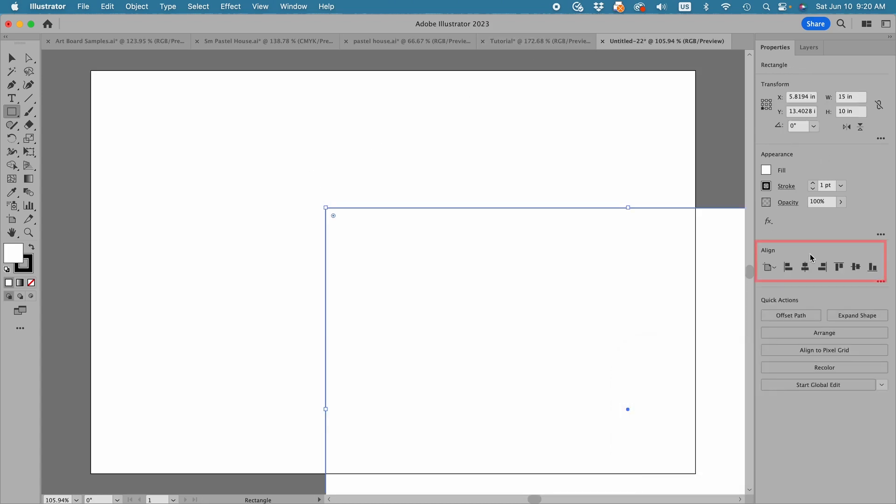
left_click(805, 266)
left_click(855, 267)
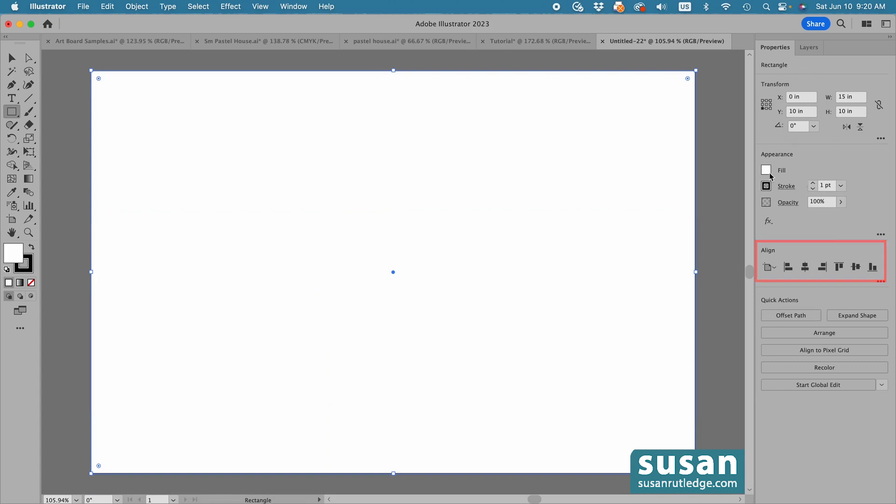
Fill the background rectangle with the dark green swatch and deselect it with the Selection tool active
left_click(765, 169)
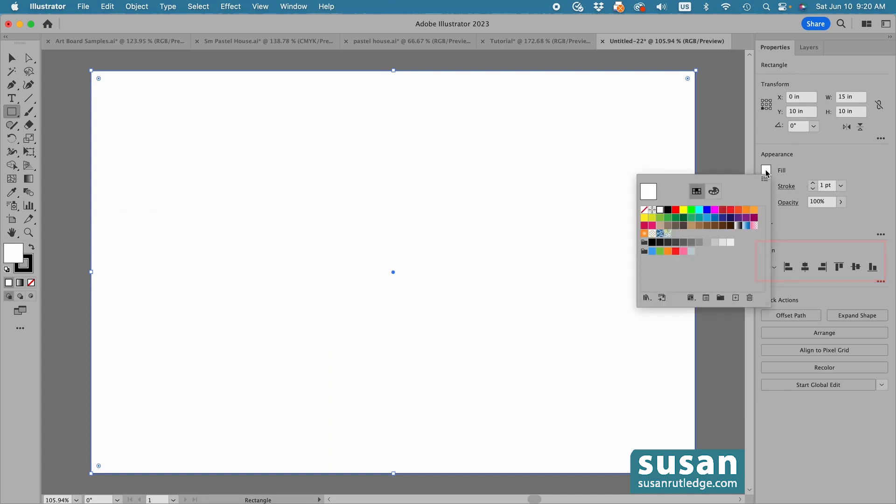
left_click(683, 218)
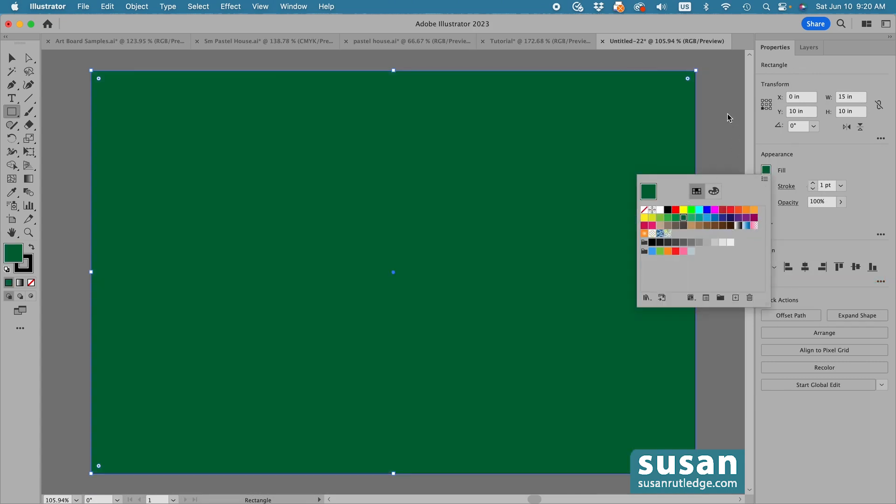
left_click(716, 108)
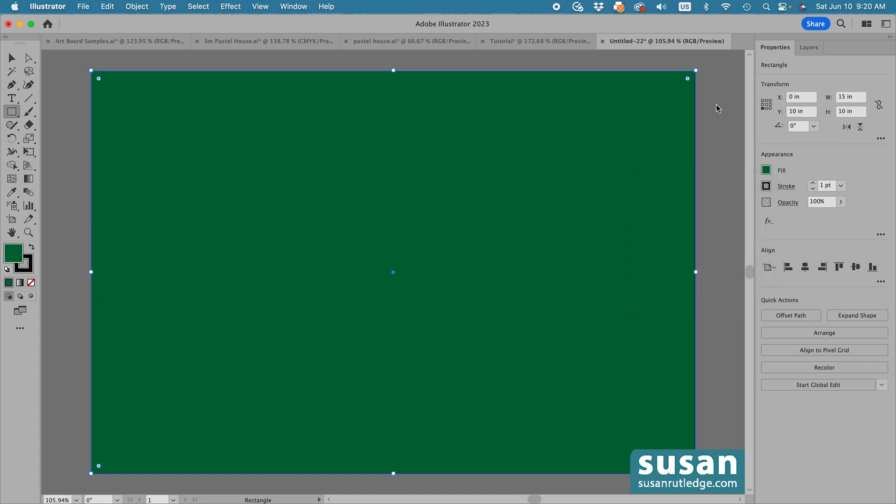
key("v")
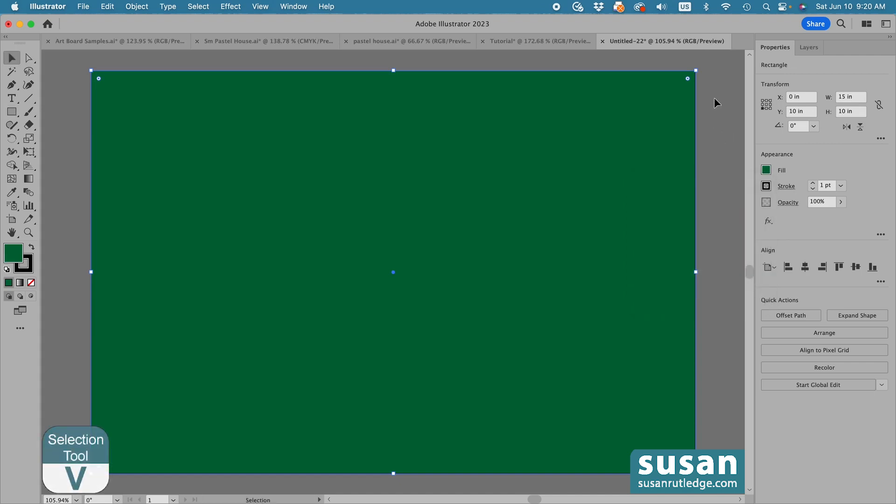
left_click(721, 122)
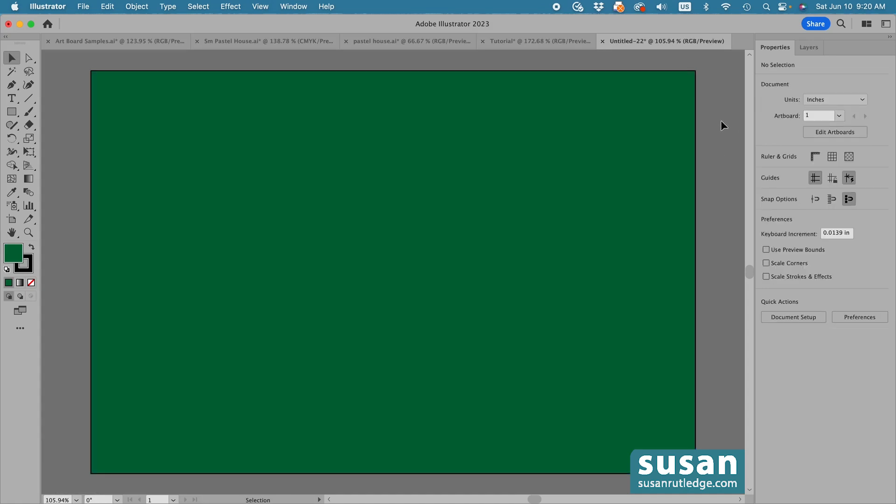
Place SPH_Peach House.png as a linked image over the green background, sized to about half the artboard's height, and deselect it
left_click(84, 6)
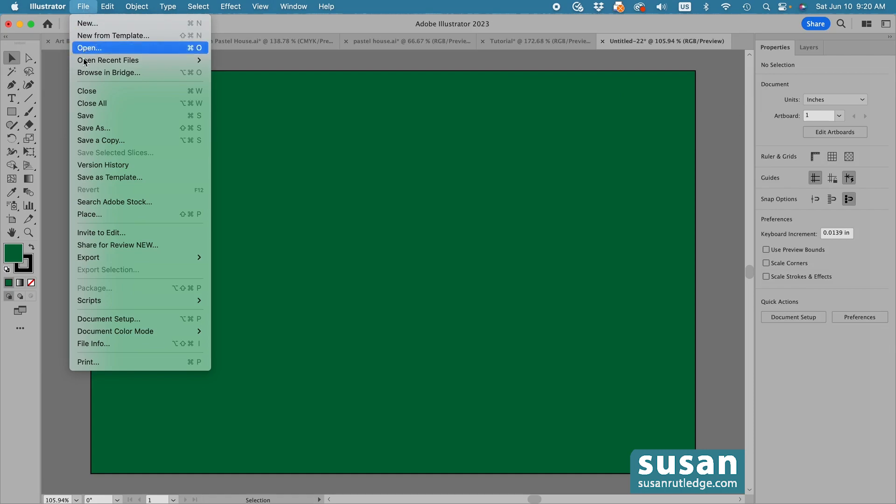
left_click(91, 215)
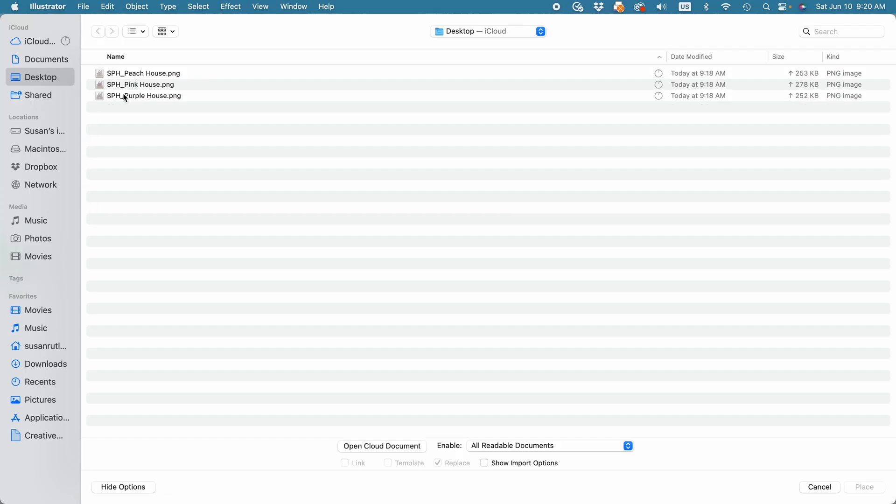
left_click(147, 75)
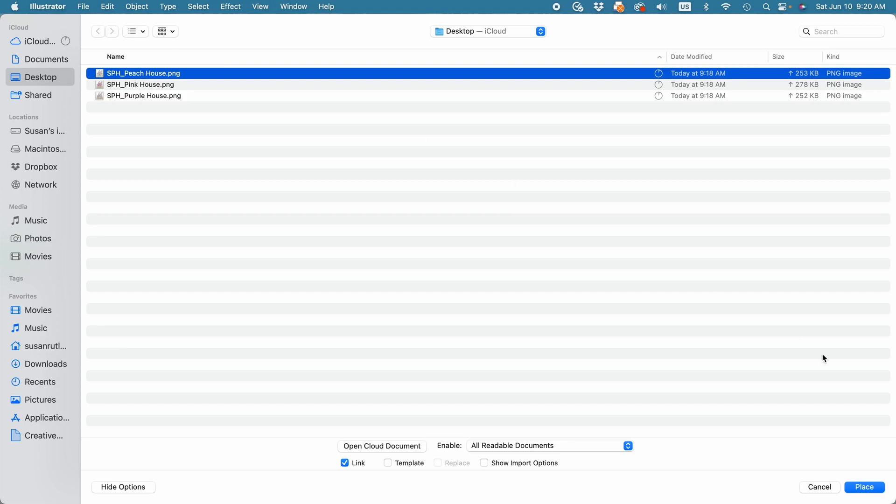
left_click(864, 487)
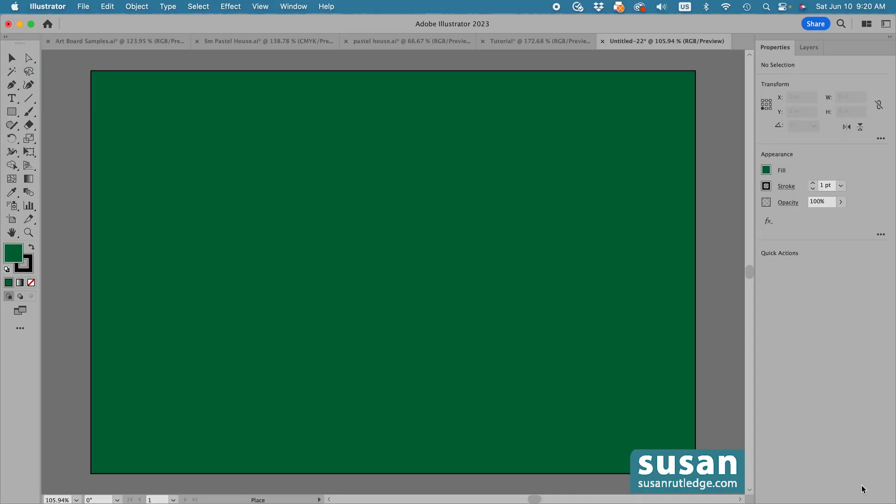
left_click_drag(238, 163, 510, 385)
left_click(726, 348)
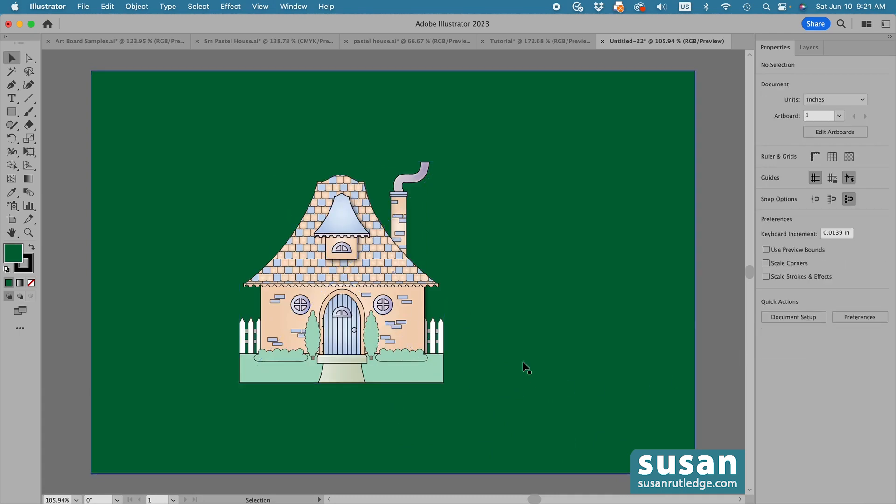